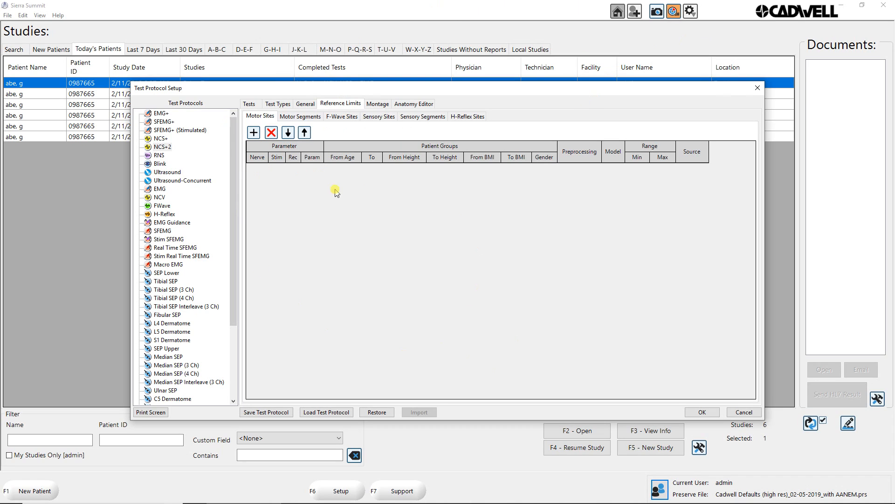
Hide the patient group and source columns in the Motor Sites reference limits table.
right_click(425, 156)
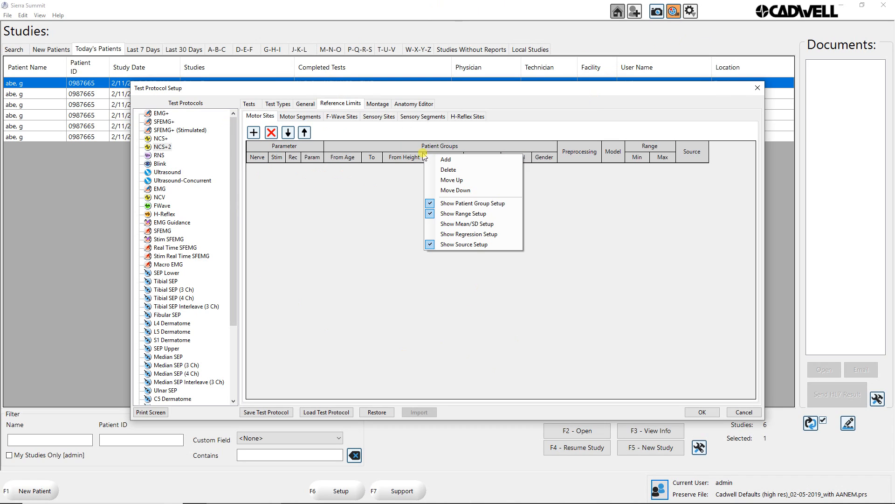
left_click(354, 181)
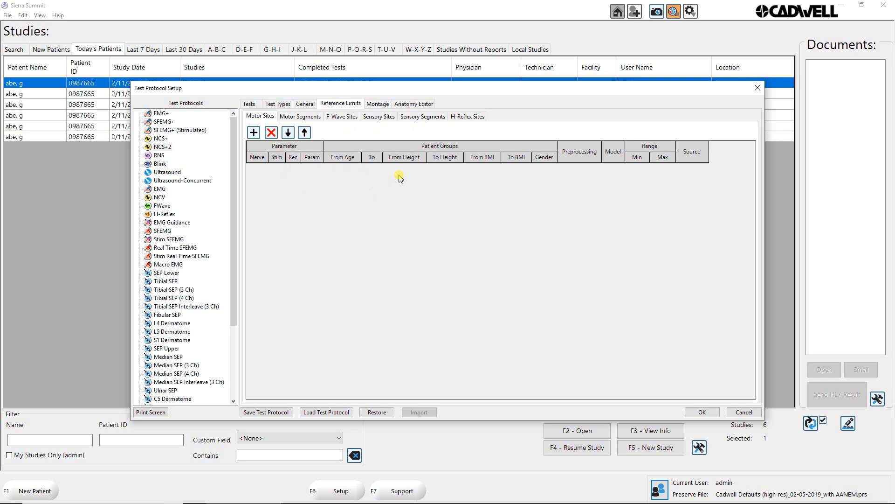
right_click(348, 147)
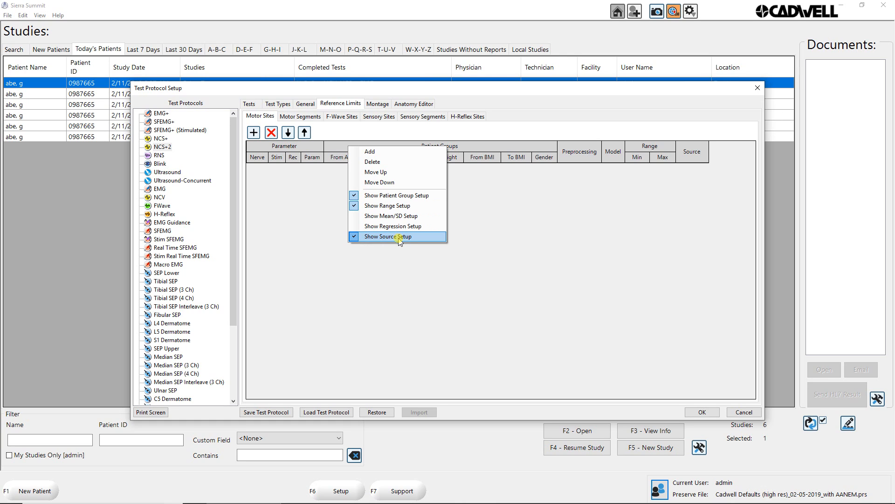
left_click(384, 195)
right_click(383, 155)
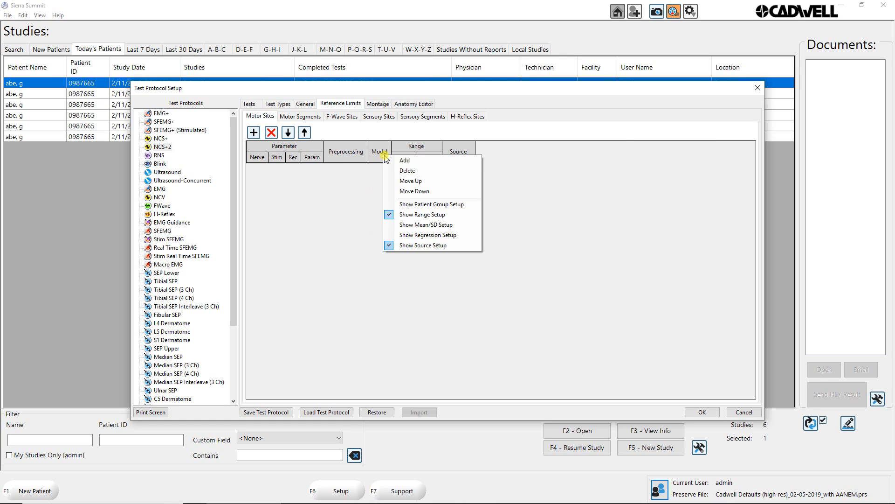
left_click(405, 246)
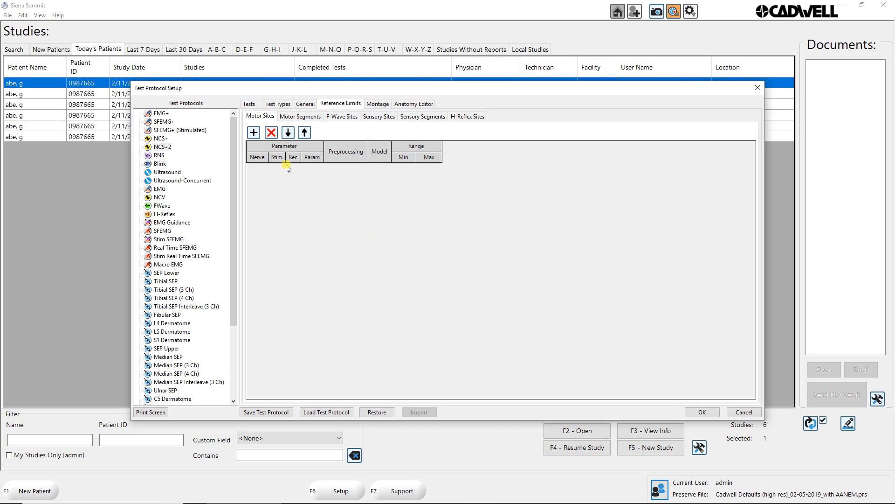
Add a Median motor site limit for Onset Lat (ms) with stimulation site Wrist and recording site APB.
left_click(253, 132)
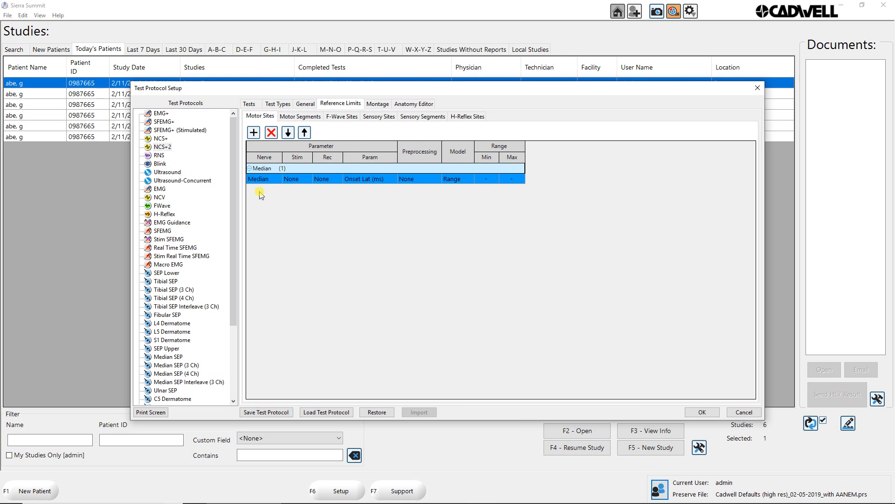
left_click(268, 179)
left_click(290, 180)
left_click(291, 180)
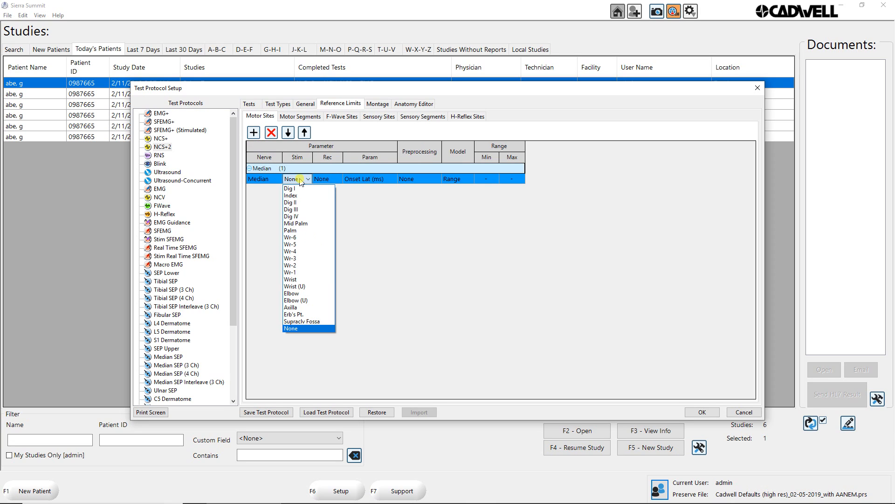
left_click(299, 282)
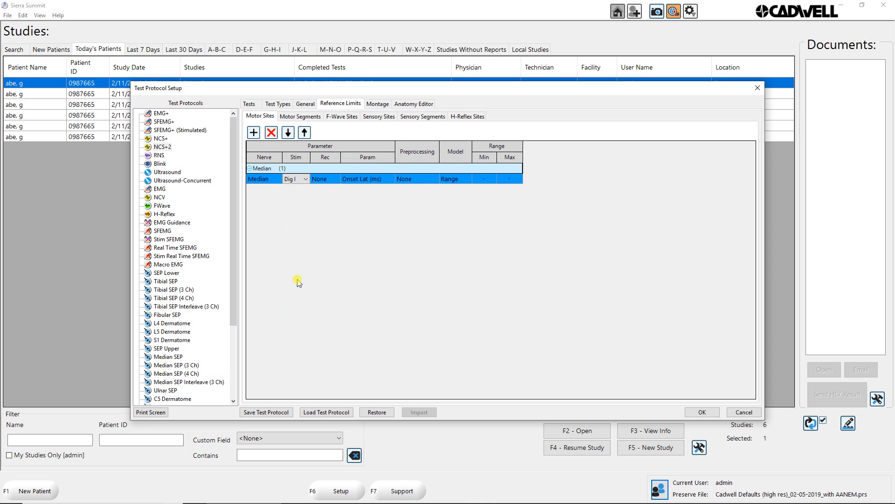
left_click(303, 180)
left_click(304, 275)
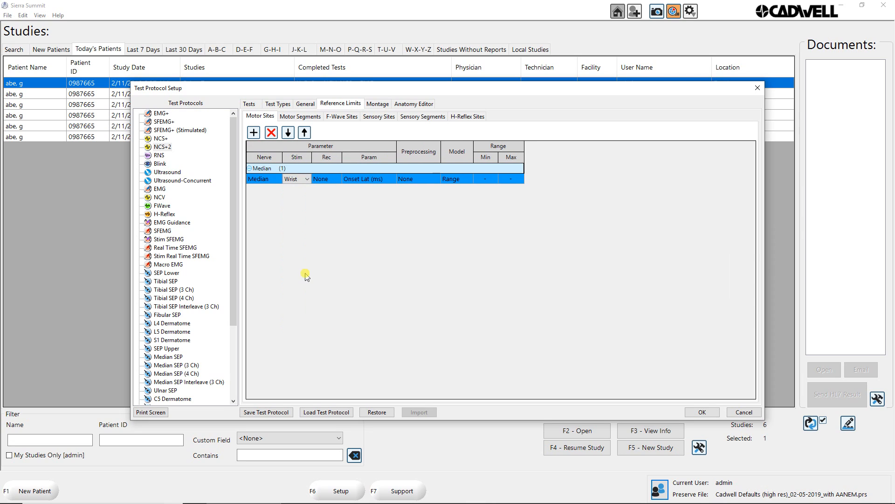
left_click(323, 180)
left_click(323, 181)
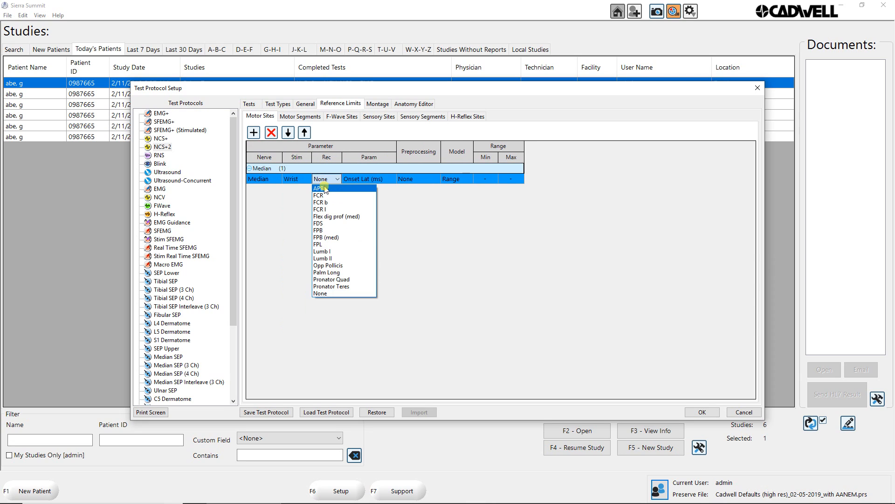
left_click(325, 191)
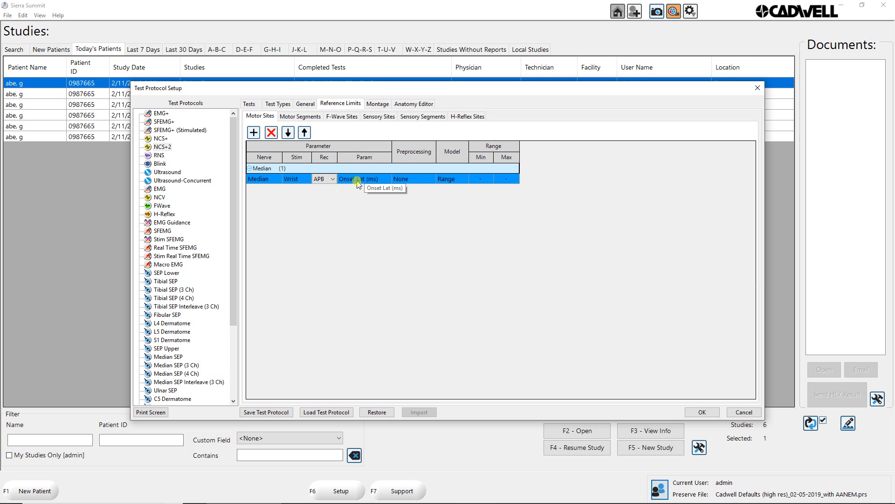
Keep the Median onset latency limit's preprocessing at None and set its range maximum to 4.2.
left_click(425, 180)
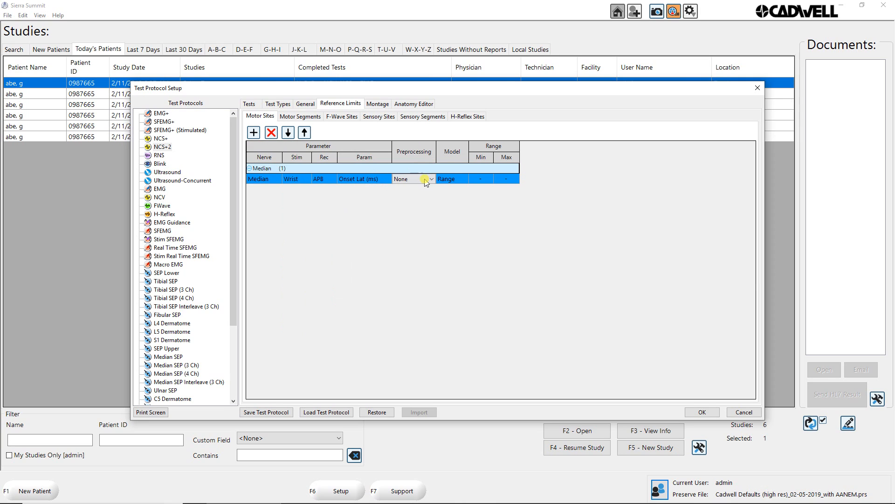
left_click(425, 180)
left_click(425, 180)
left_click(508, 179)
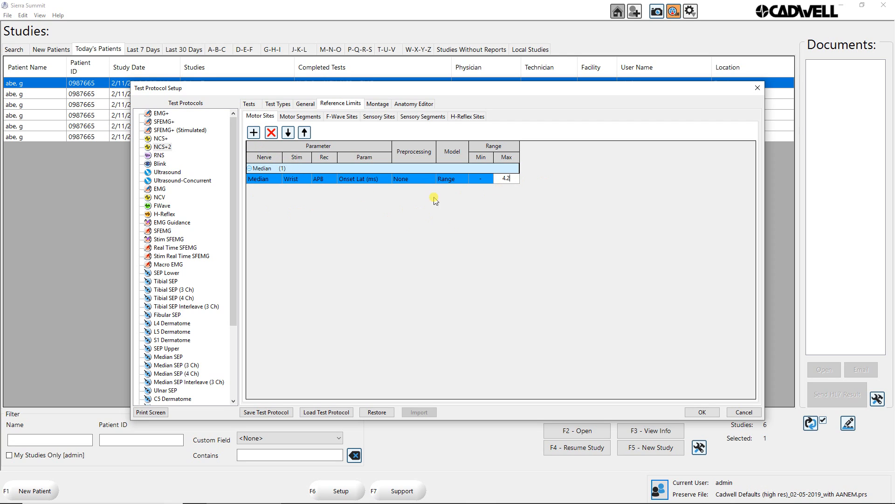
Add a second Median Wrist–APB limit for Neg. Amp (mV) with a range minimum of 5 and no maximum.
left_click(253, 133)
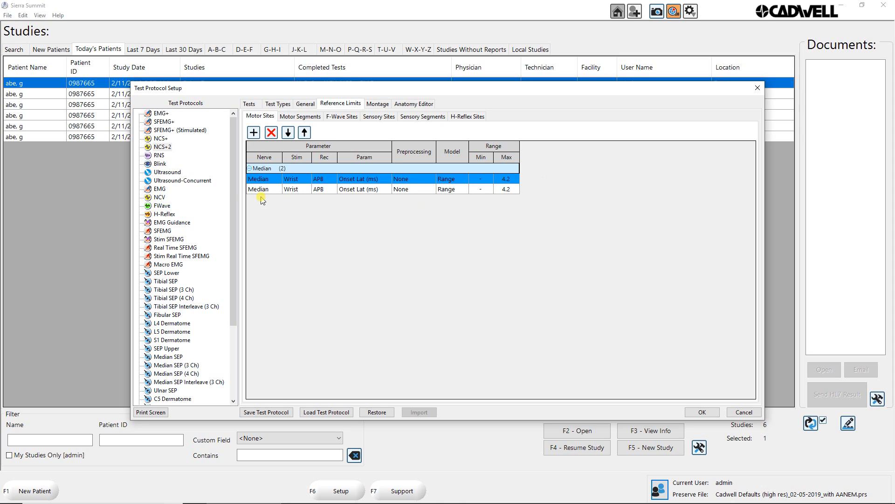
left_click(371, 190)
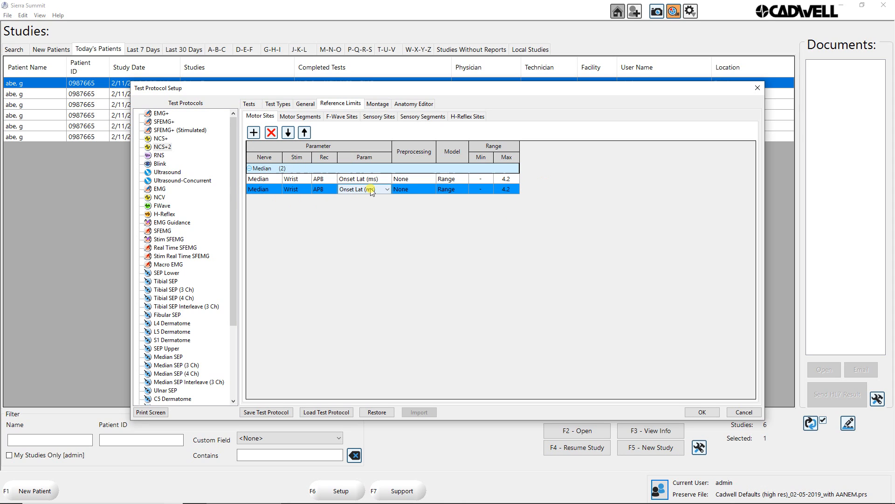
left_click(369, 202)
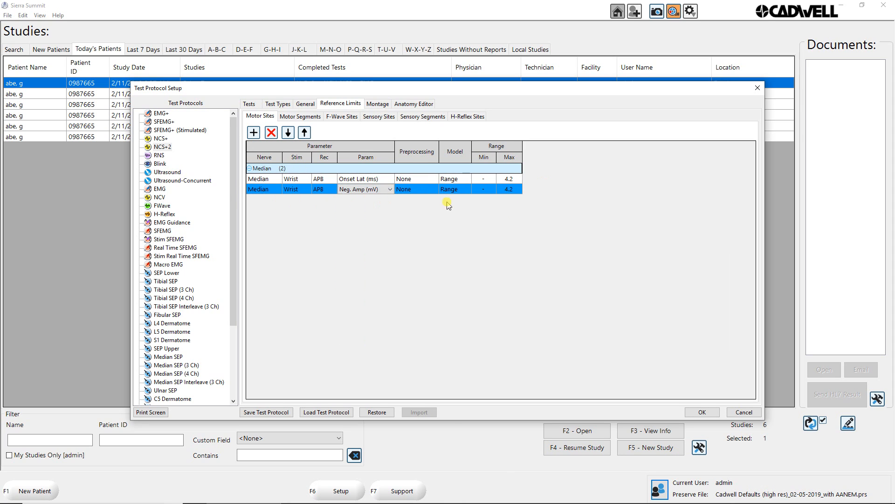
left_click(484, 189)
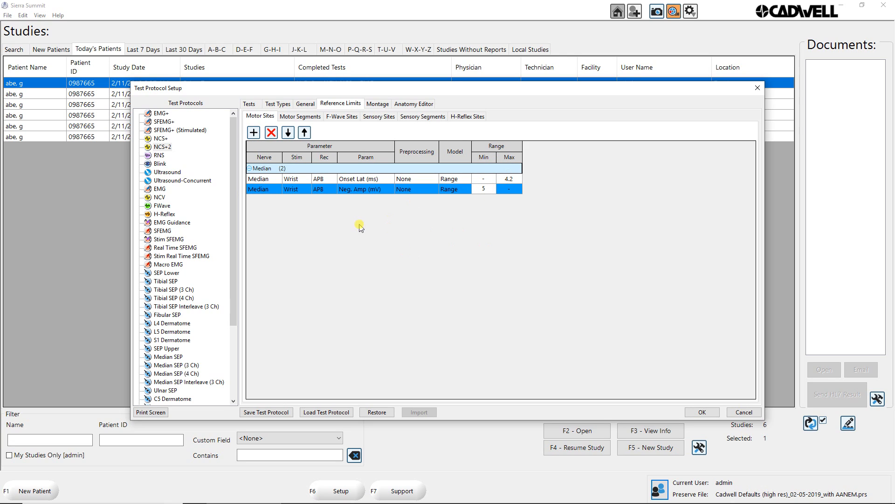
Add a third Median Wrist–APB limit for % Side Diff - Onset Lat (ms) with a range from -0.7 to 0.7.
left_click(253, 133)
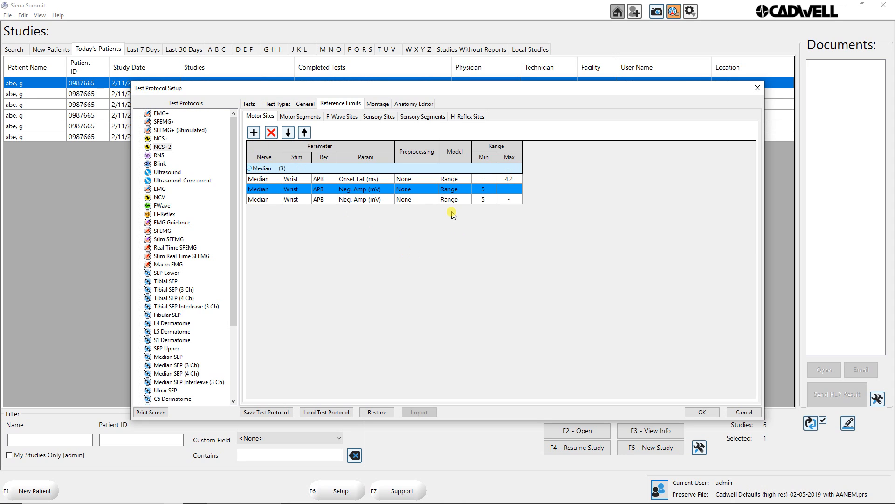
left_click(365, 199)
left_click(366, 200)
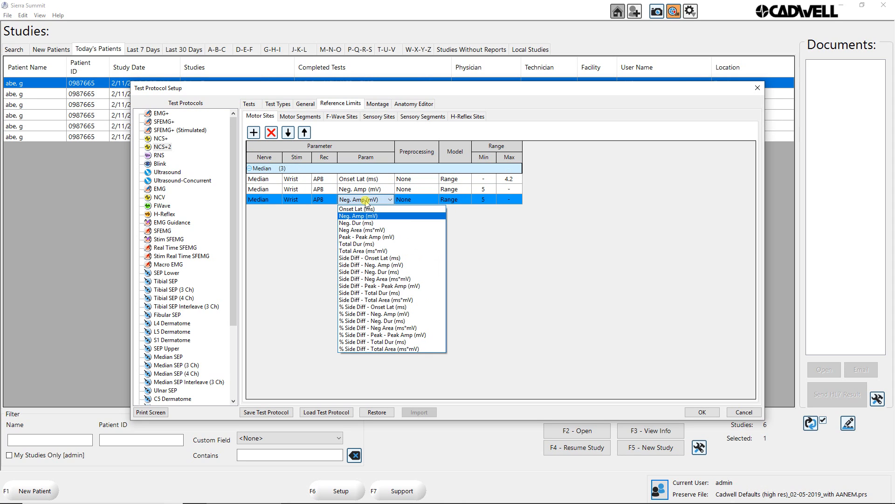
left_click(382, 308)
left_click(528, 198)
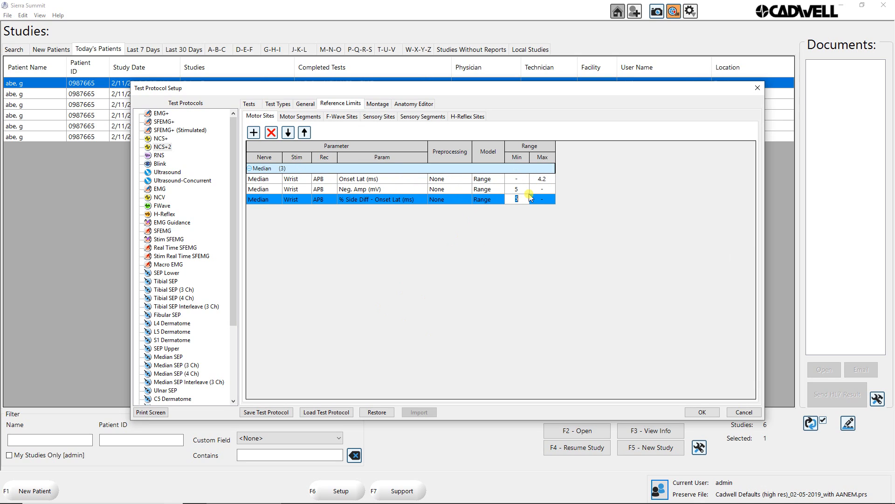
type("-.7")
left_click(542, 199)
type(".7")
Add an Ulnar Wrist–ADM limit for Onset Lat (ms) with no range minimum and a maximum of 4.2.
left_click(254, 133)
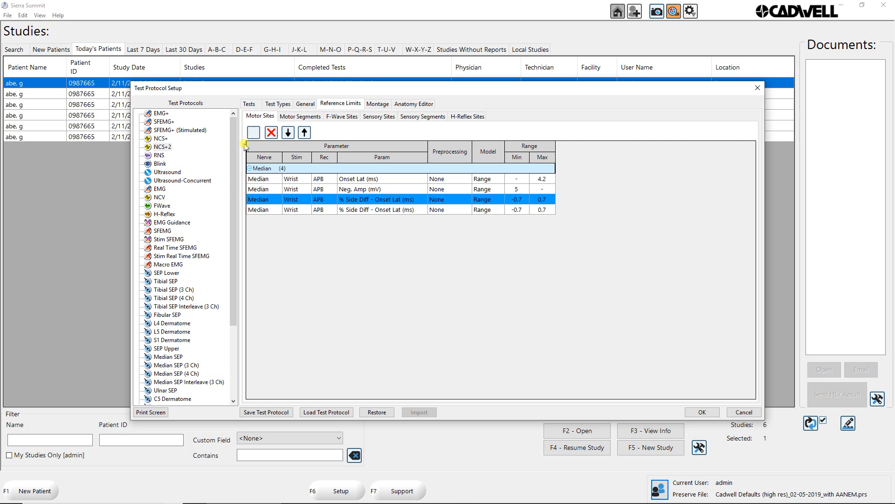
left_click(276, 210)
left_click(264, 226)
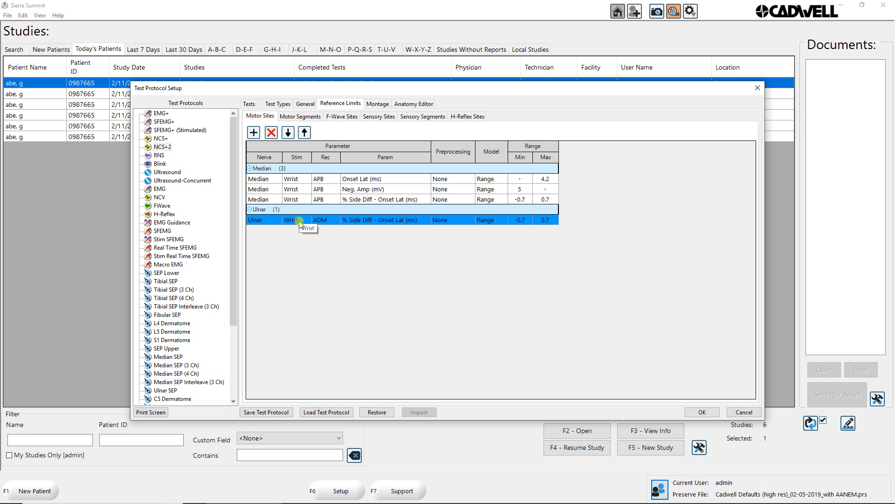
left_click(365, 221)
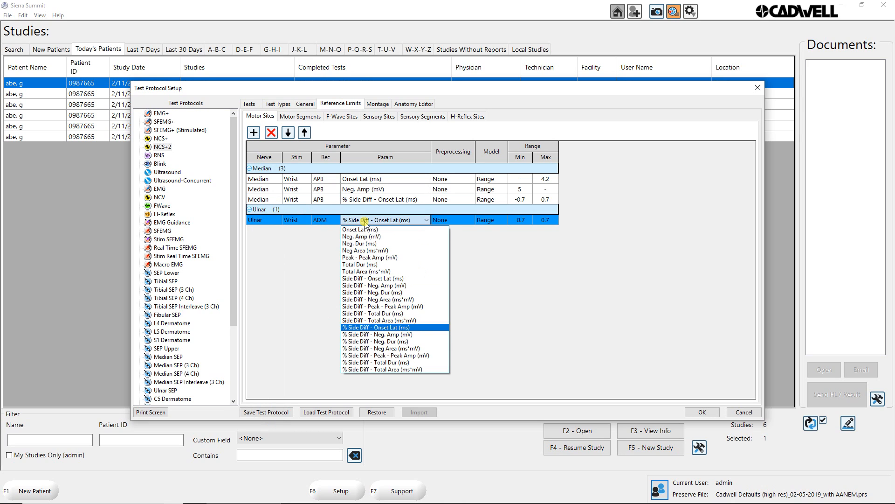
left_click(364, 229)
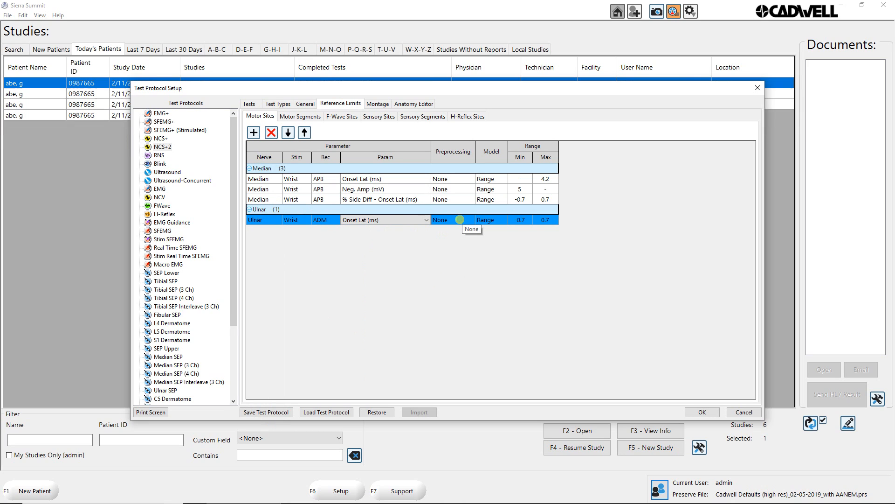
left_click(529, 219)
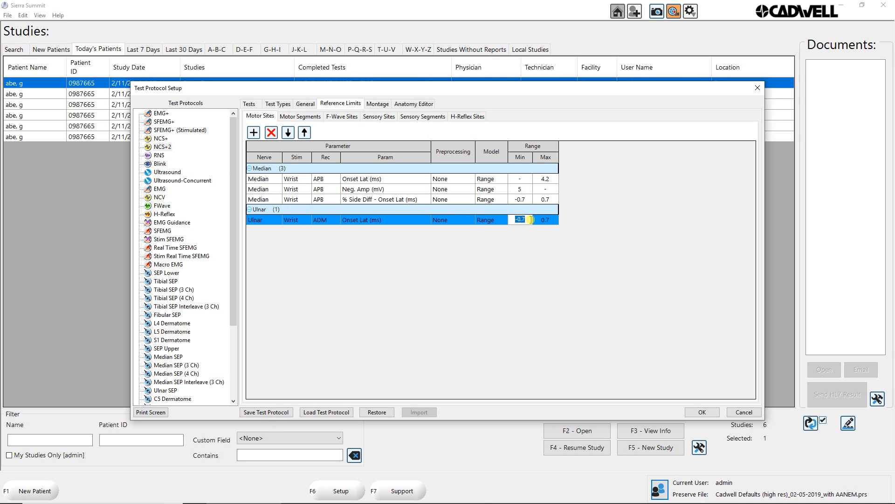
key("BackSpace")
left_click(555, 220)
key("BackSpace")
Add a second Ulnar Wrist–ADM limit for Neg. Amp (mV) with a range minimum of 3 and no maximum.
left_click(254, 133)
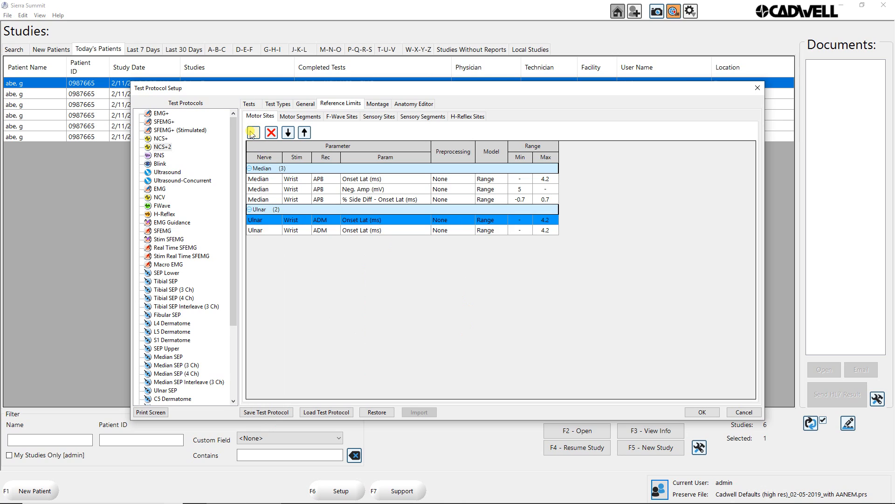
left_click(376, 231)
left_click(381, 230)
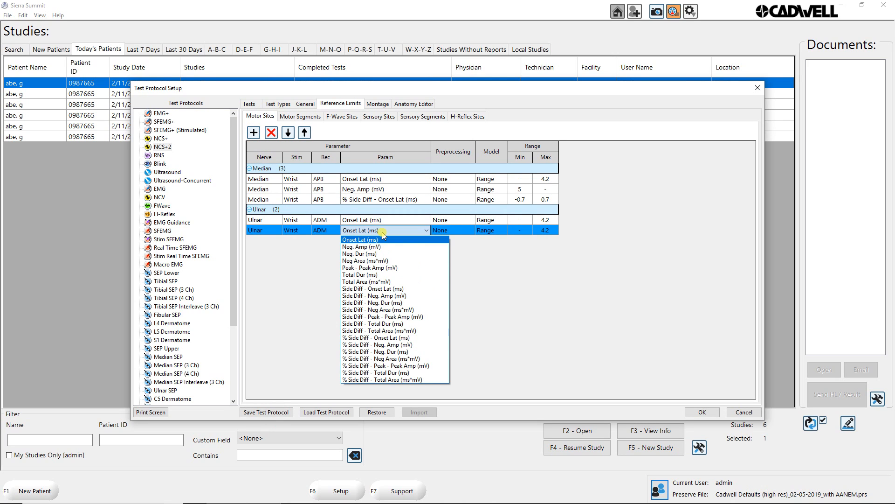
left_click(363, 247)
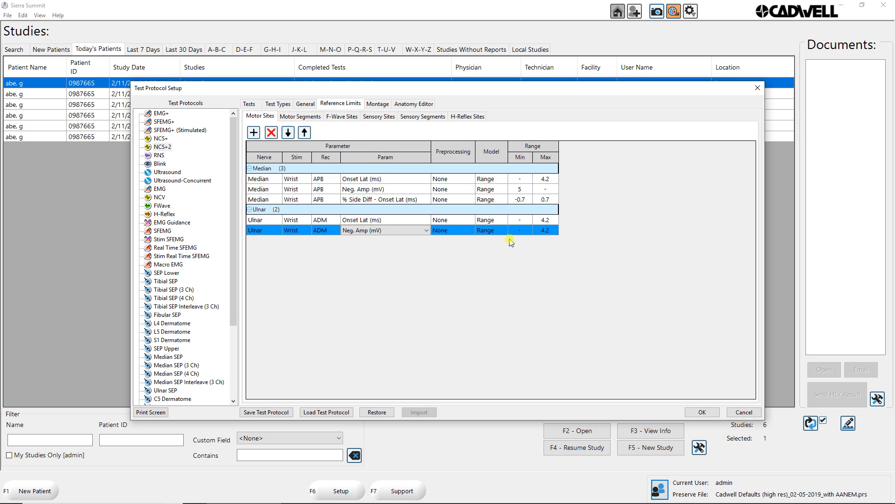
left_click(542, 230)
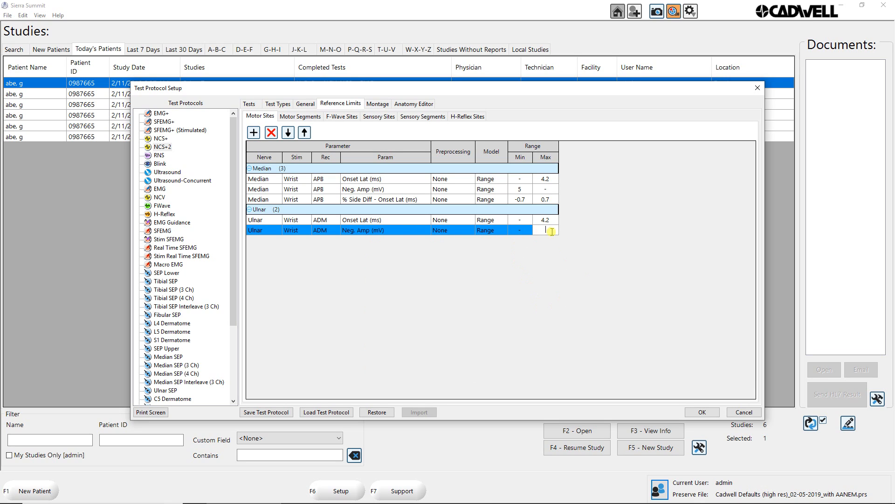
left_click(524, 229)
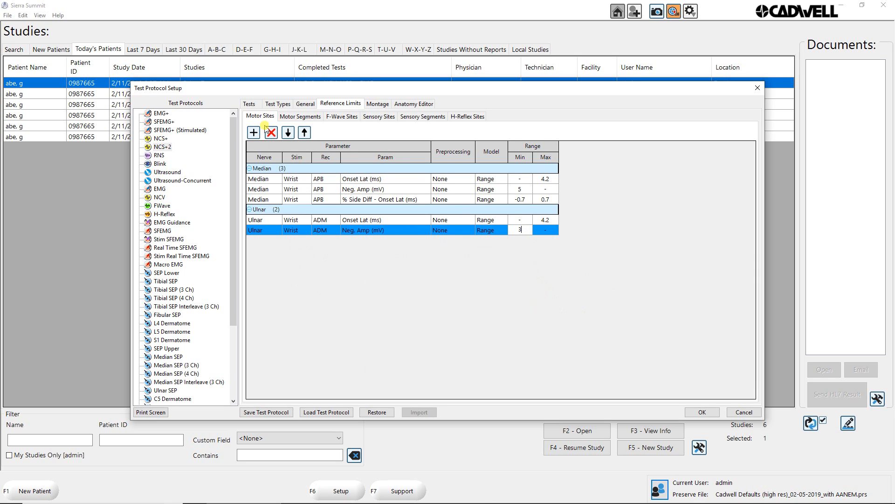
Add a Median limit to the Motor Segments reference limits and hide that table's patient group and source columns.
left_click(303, 117)
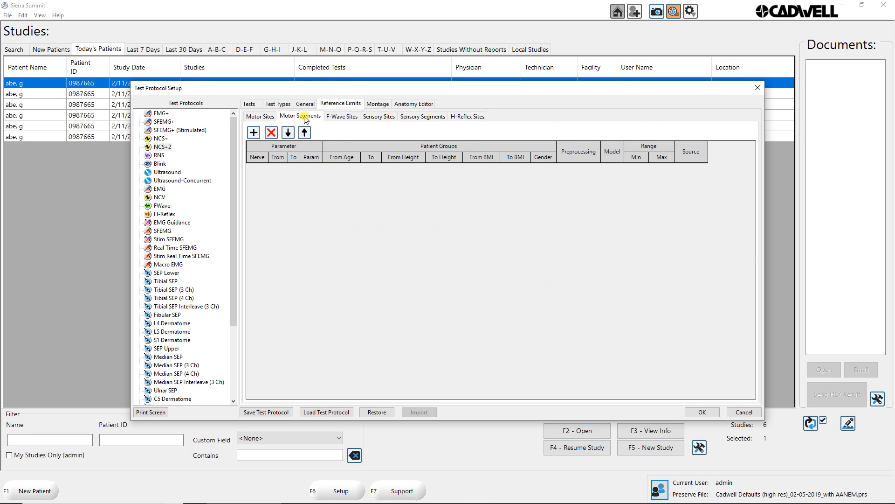
left_click(254, 133)
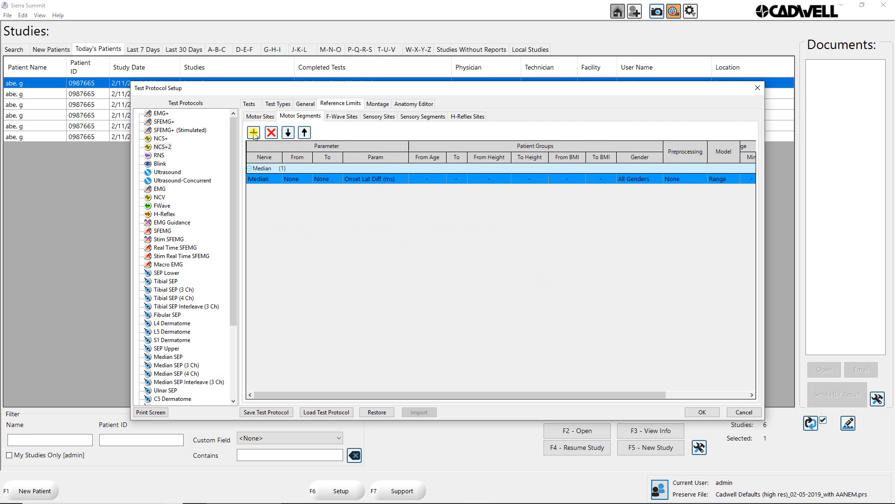
right_click(463, 149)
left_click(485, 199)
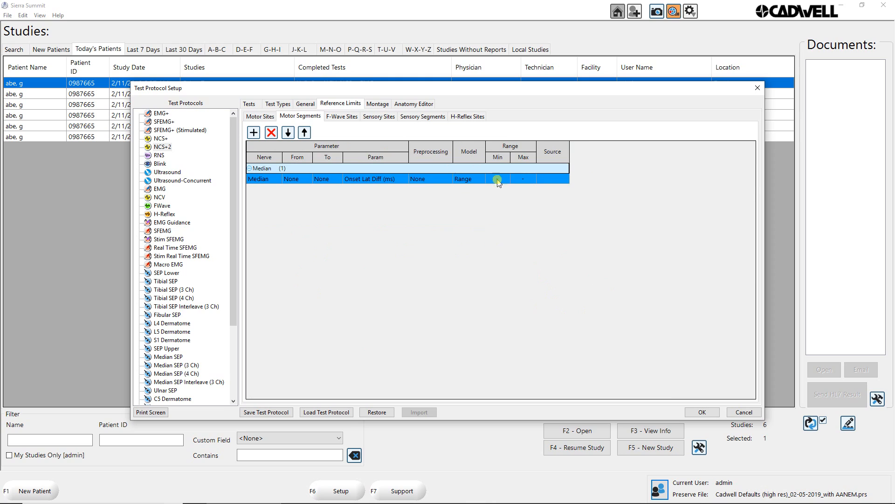
right_click(512, 148)
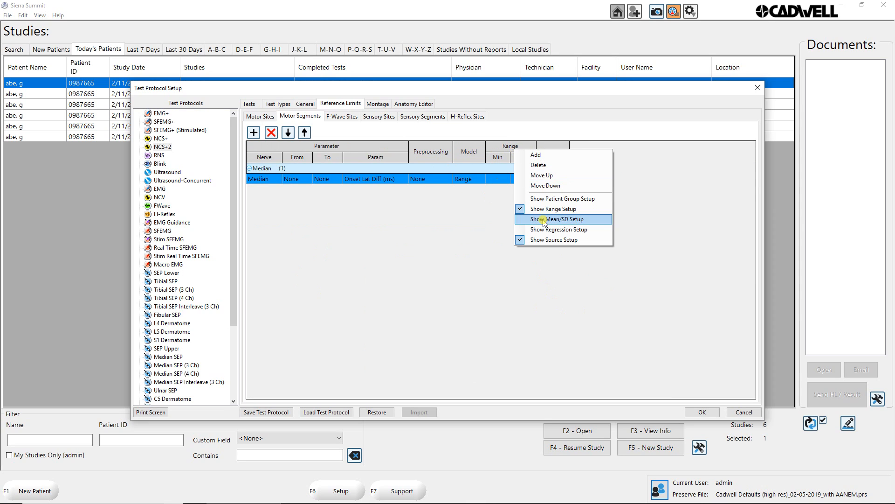
left_click(544, 243)
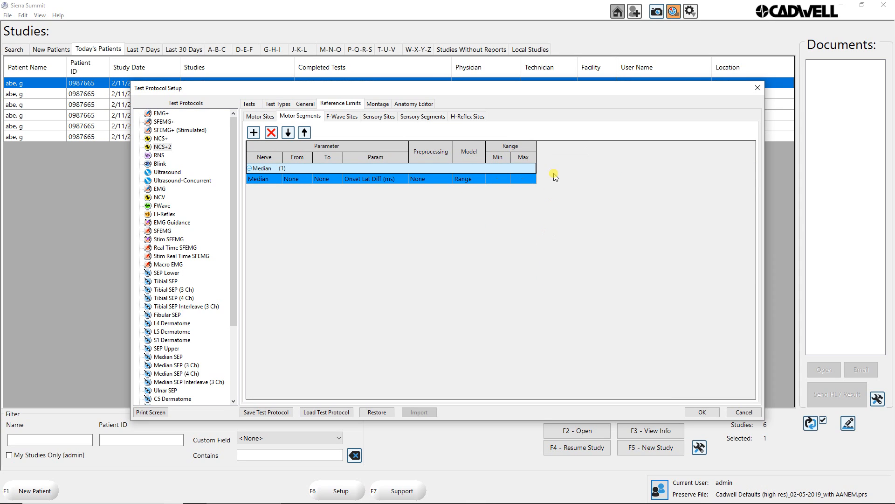
Set both the From and To sites of the Median motor segment limit to Wrist.
left_click(297, 180)
left_click(298, 180)
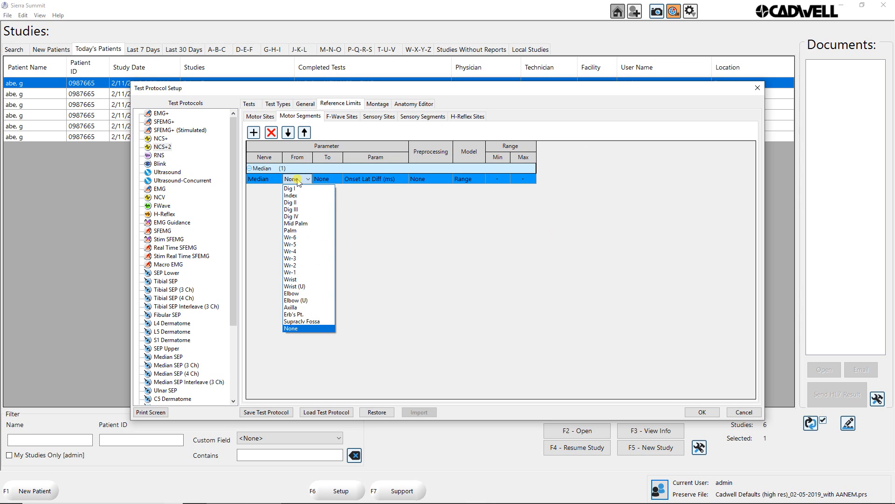
left_click(317, 229)
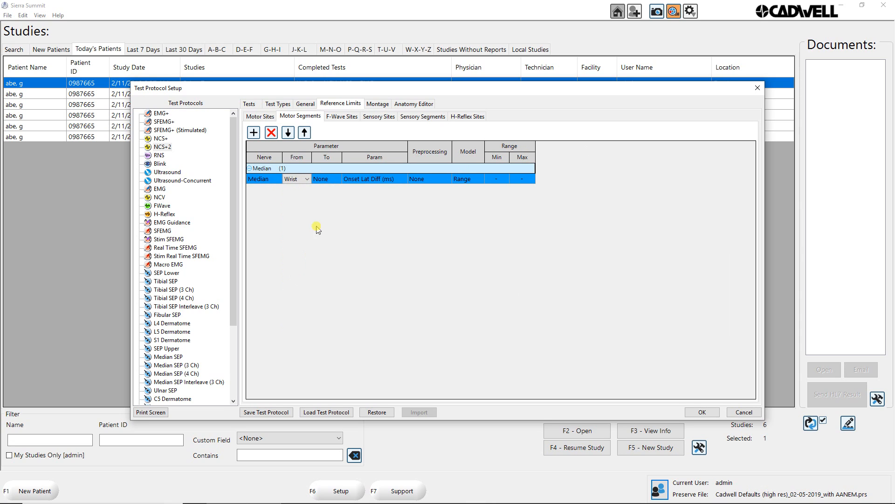
left_click(329, 180)
left_click(329, 180)
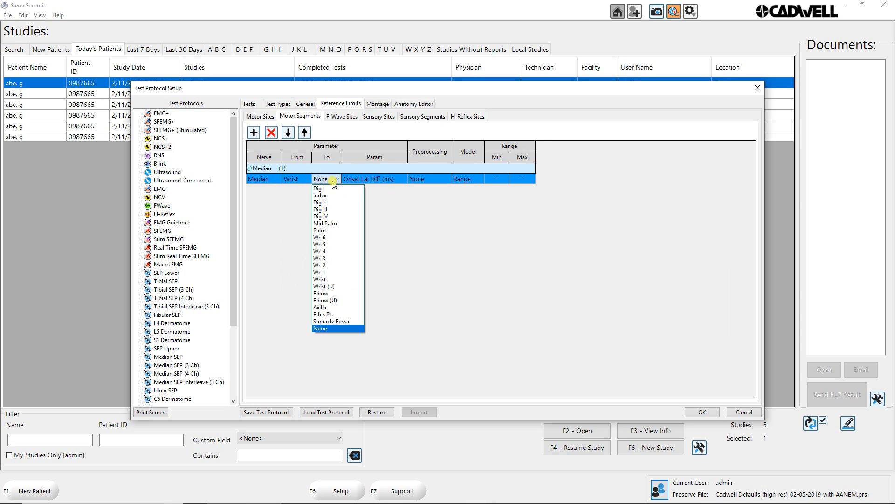
left_click(325, 294)
Set the Median segment limit's parameter to CV (m/s) with a range minimum of 50.
left_click(384, 181)
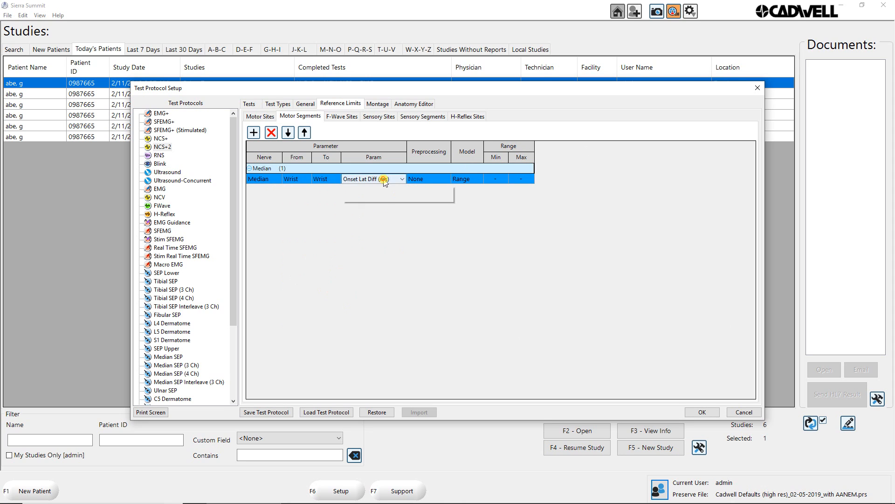
left_click(384, 181)
left_click(419, 192)
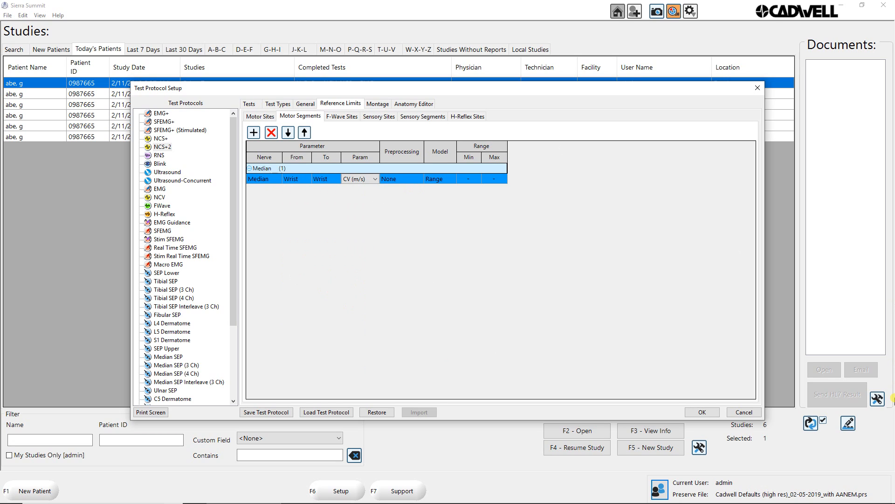
left_click(475, 177)
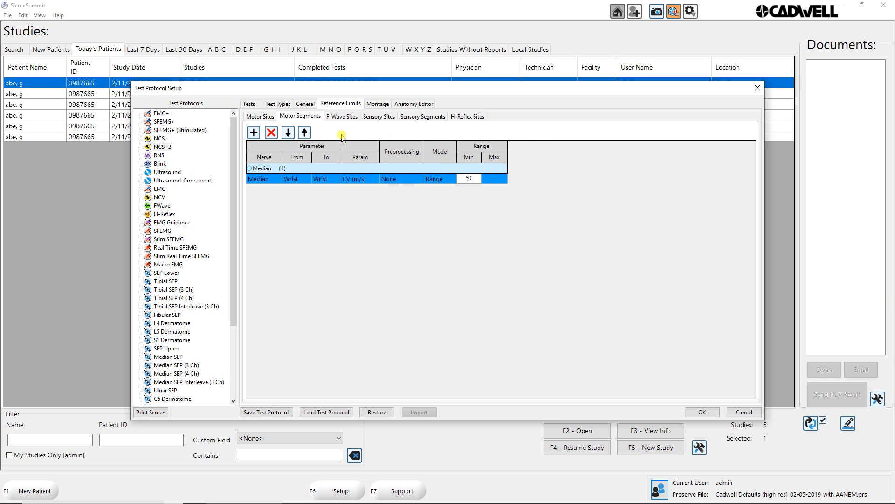
Add a second Median segment limit for Side Diff - CV (m/s) with a range from -9 to 9.
left_click(254, 133)
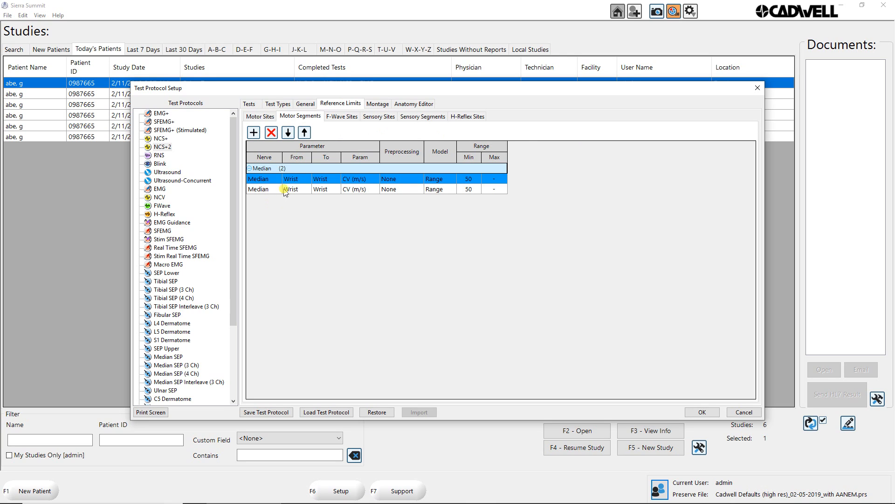
left_click(370, 191)
left_click(373, 189)
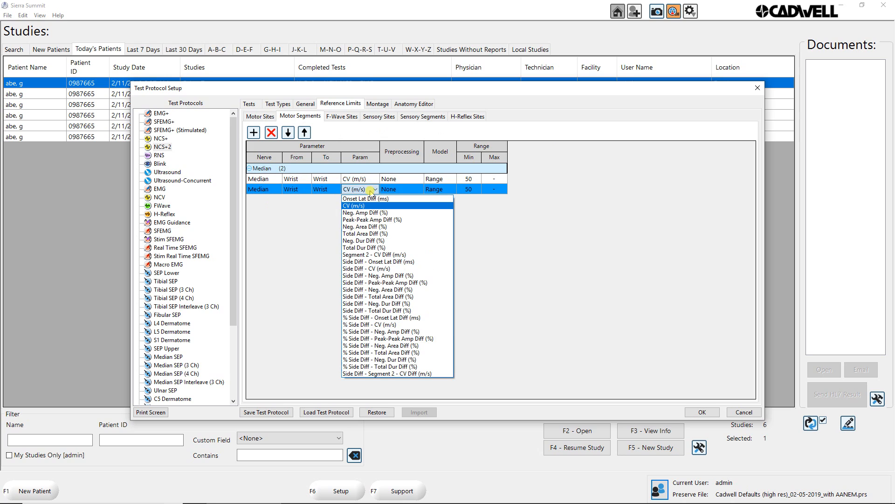
left_click(379, 269)
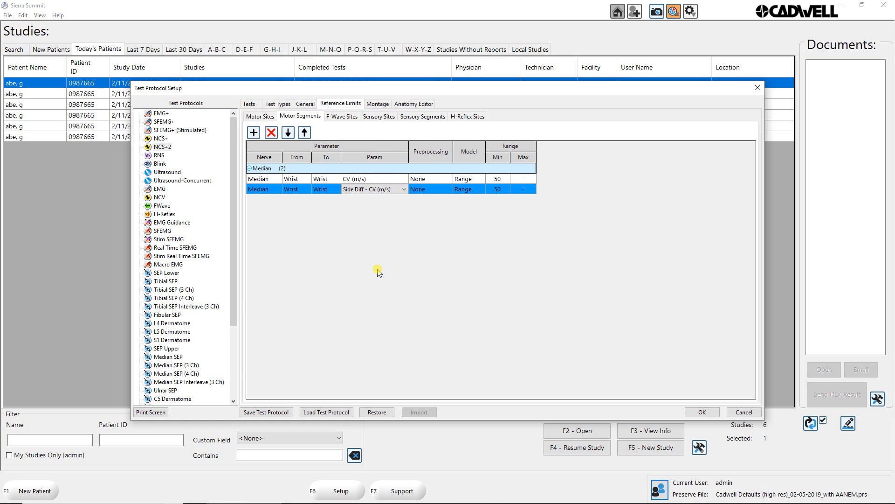
left_click(499, 189)
type("-")
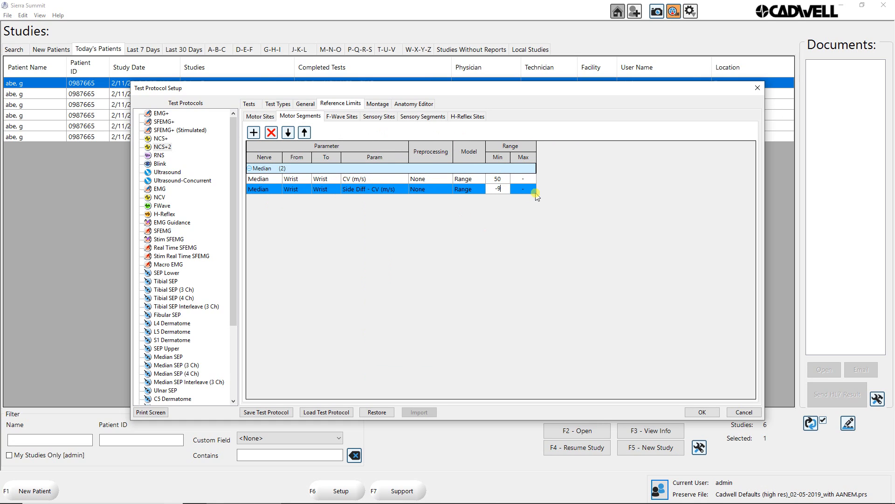
type("9")
left_click(533, 188)
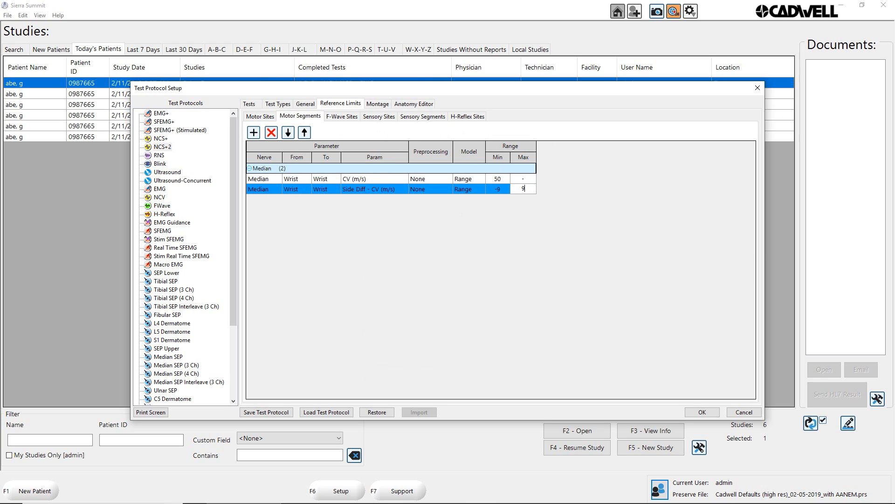
type("9")
Add an Ulnar motor segment limit from Wrist to Bel Elbow.
left_click(255, 134)
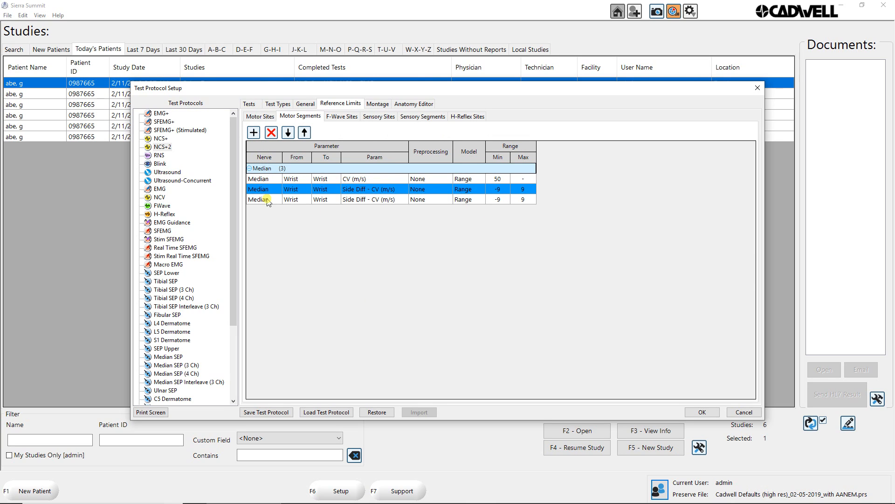
left_click(269, 200)
left_click(269, 201)
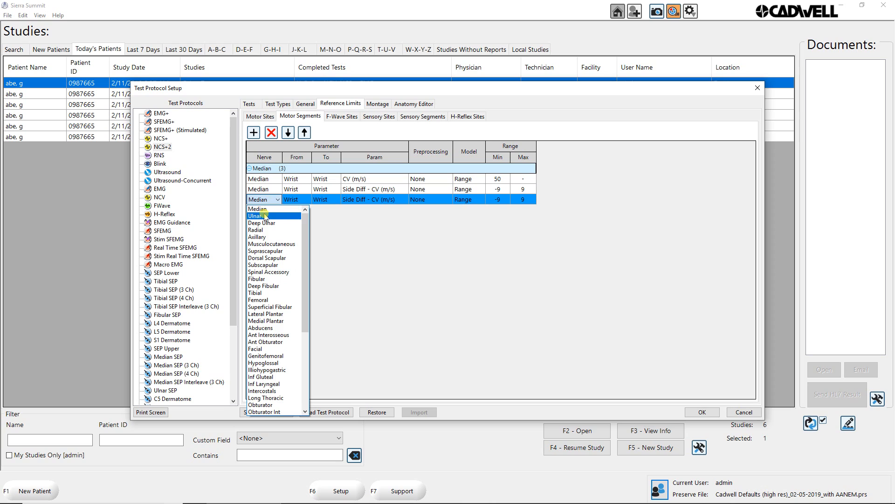
left_click(266, 215)
left_click(294, 210)
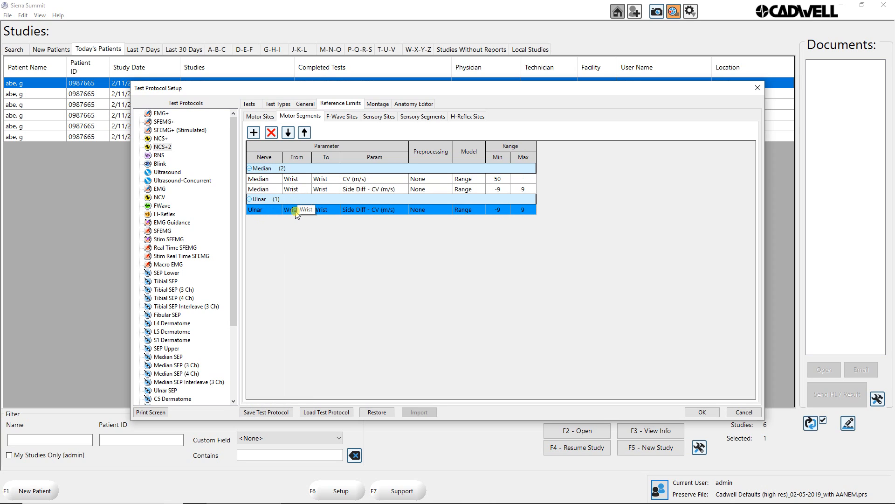
left_click(295, 211)
left_click(295, 211)
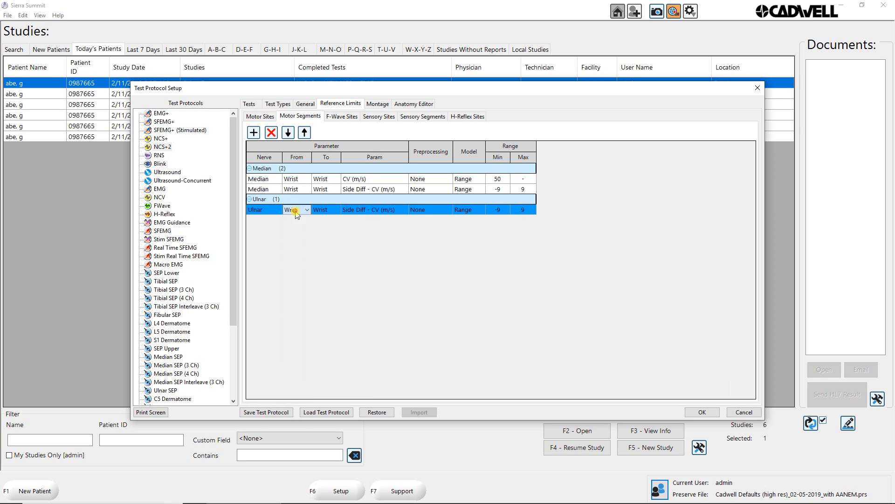
left_click(326, 211)
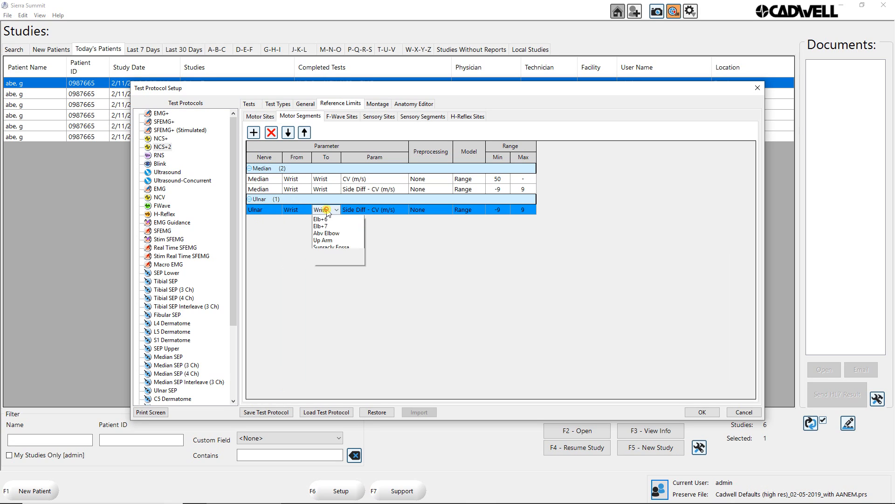
left_click(325, 211)
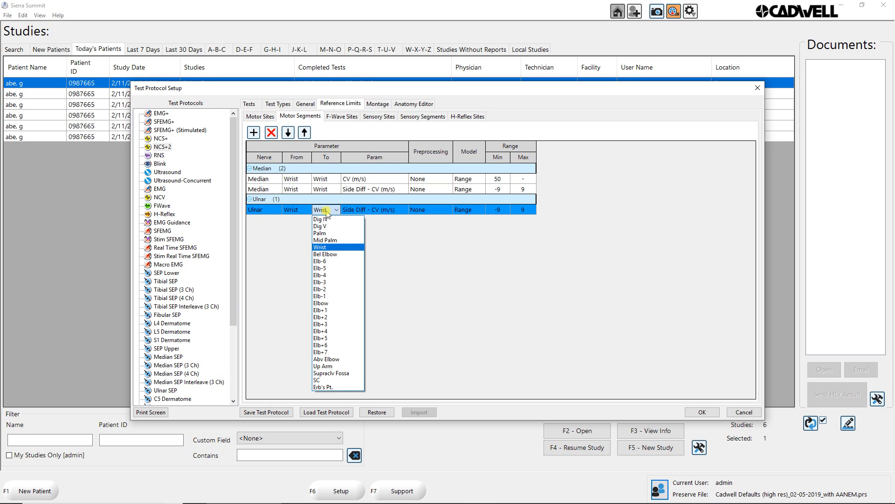
left_click(331, 254)
Set the Ulnar segment limit's parameter to CV (m/s) with a range minimum of 53 and no maximum.
left_click(394, 209)
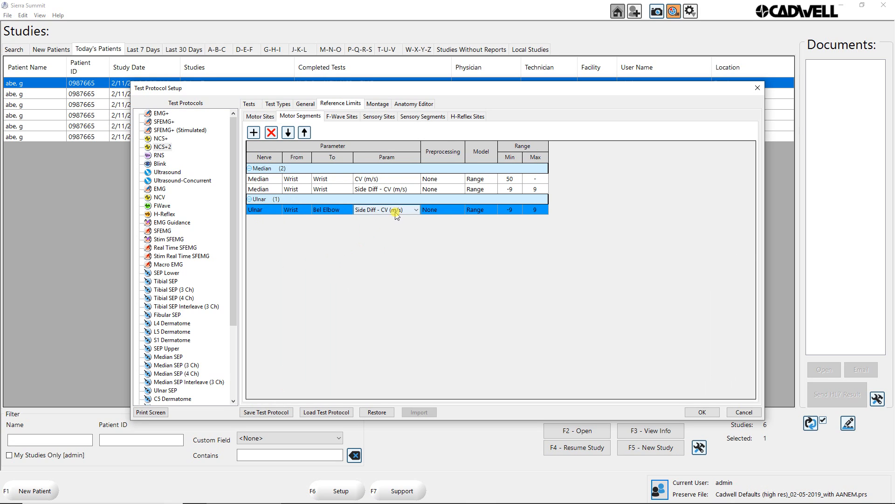
left_click(395, 209)
left_click(370, 226)
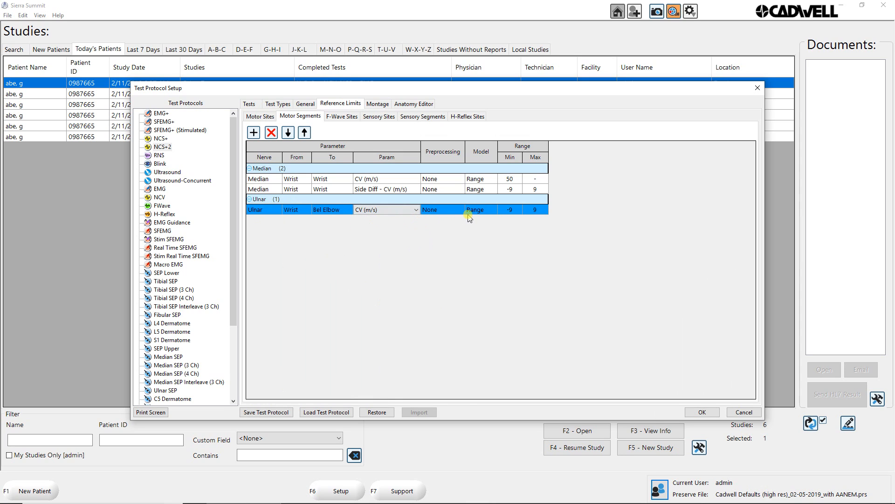
left_click(514, 210)
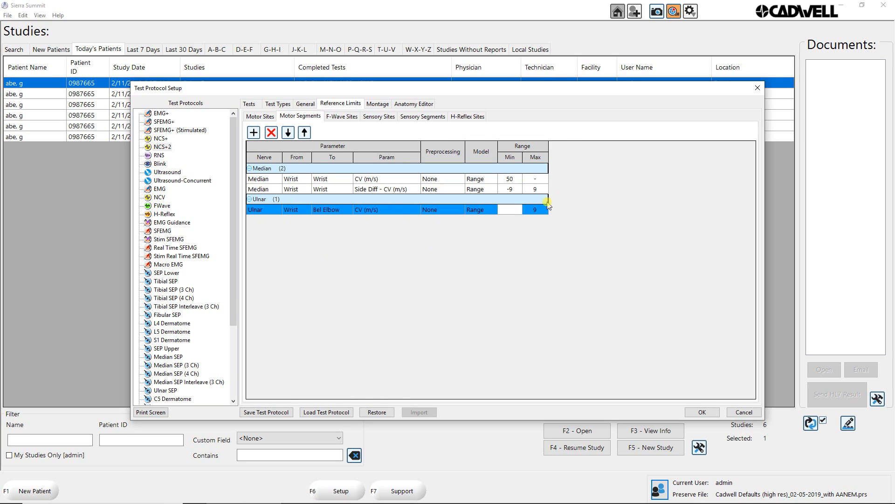
left_click(541, 210)
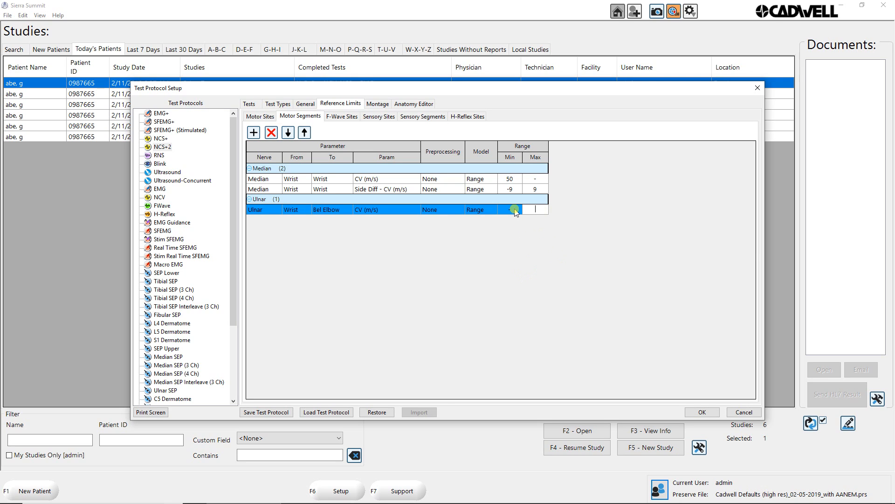
left_click(515, 210)
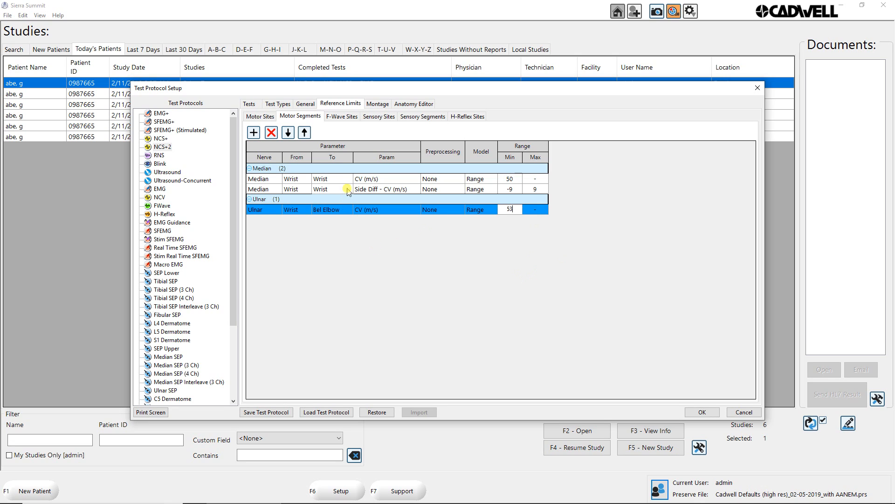
Add a second Ulnar Wrist–Bel Elbow limit for Side Diff - CV (m/s) with a range from -9 to 9.
left_click(258, 135)
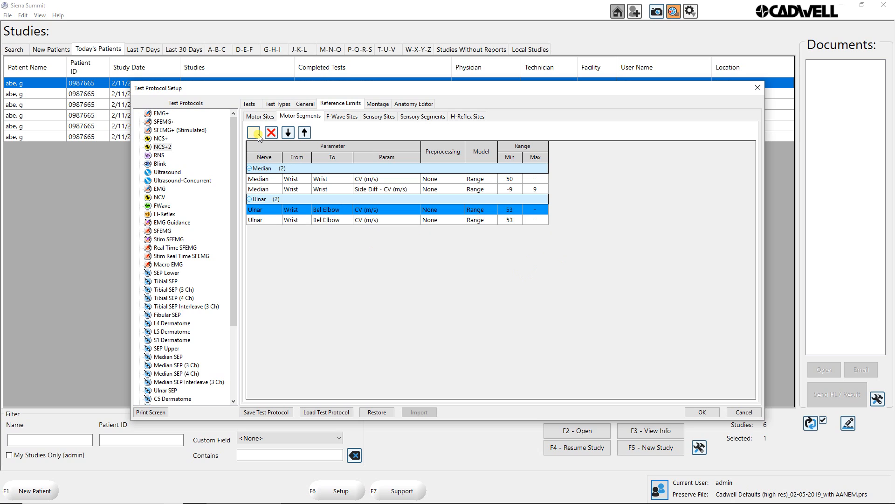
left_click(371, 220)
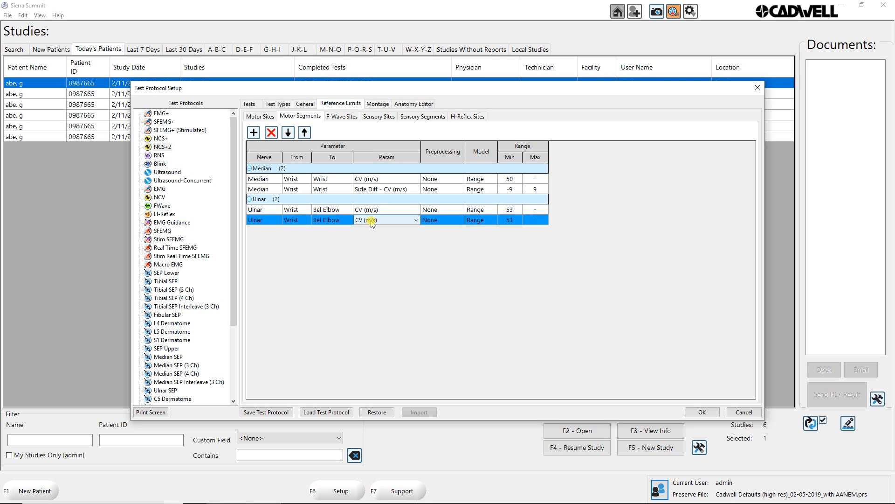
left_click(371, 221)
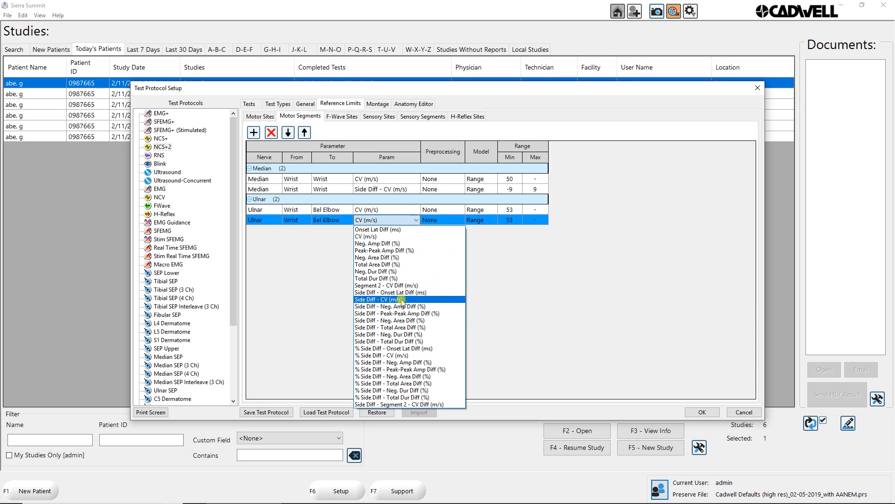
left_click(402, 299)
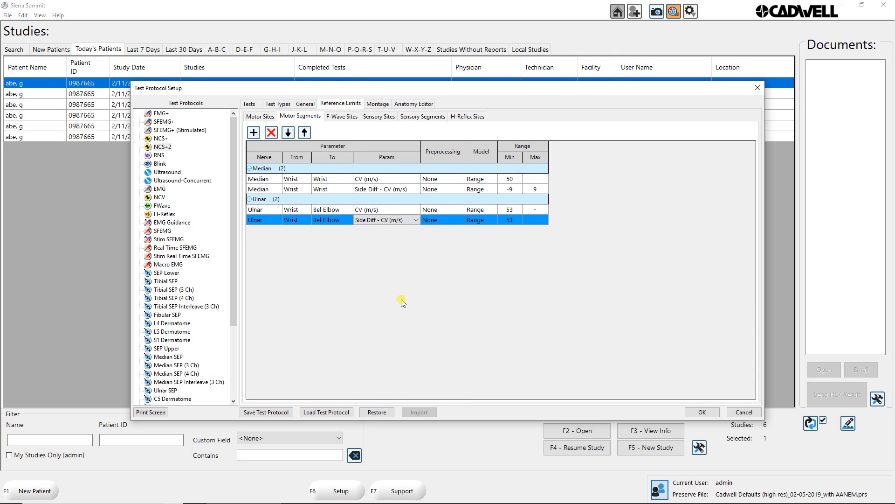
left_click(517, 220)
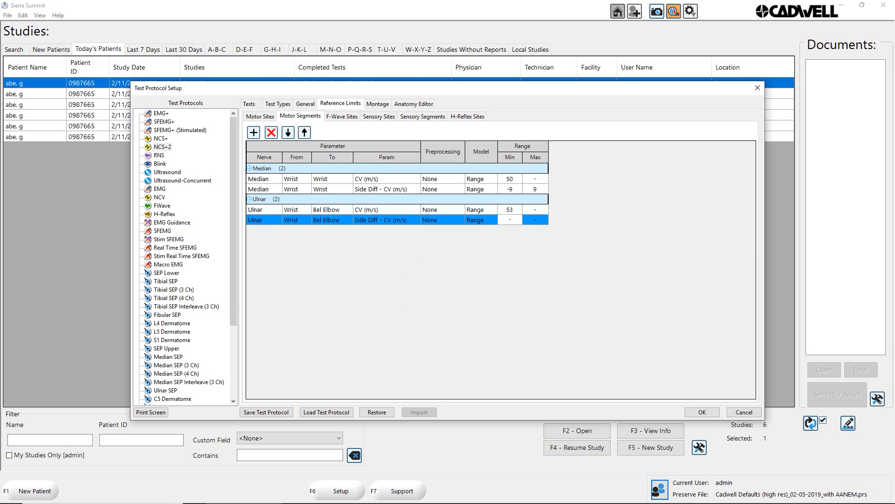
left_click(541, 222)
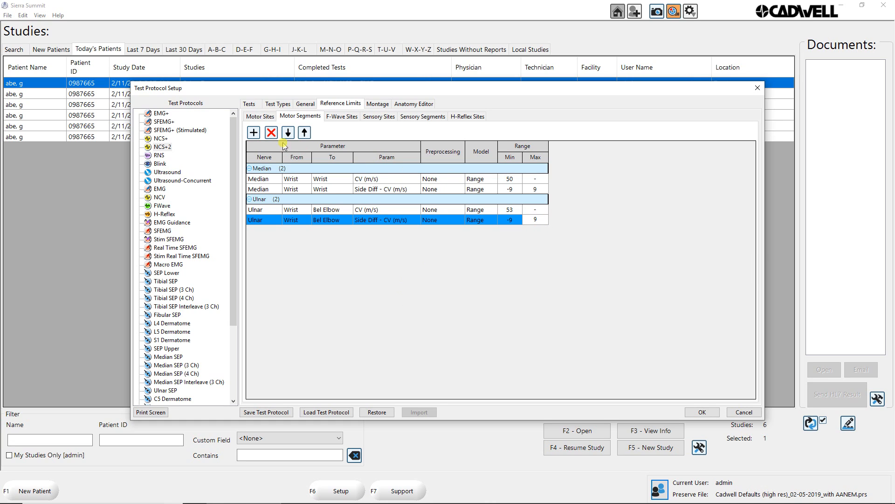
Review the Motor Sites and Motor Segments limits of NCS+2 and check which setup columns are shown for the segments.
left_click(259, 116)
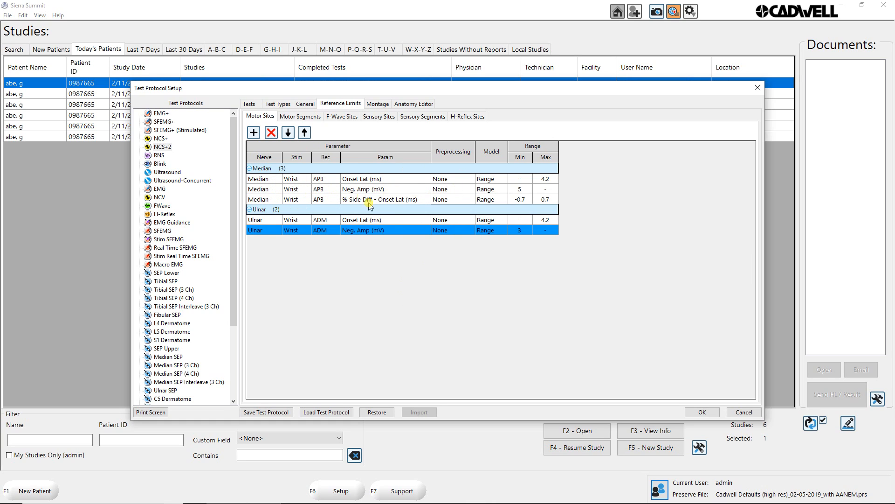
left_click(292, 116)
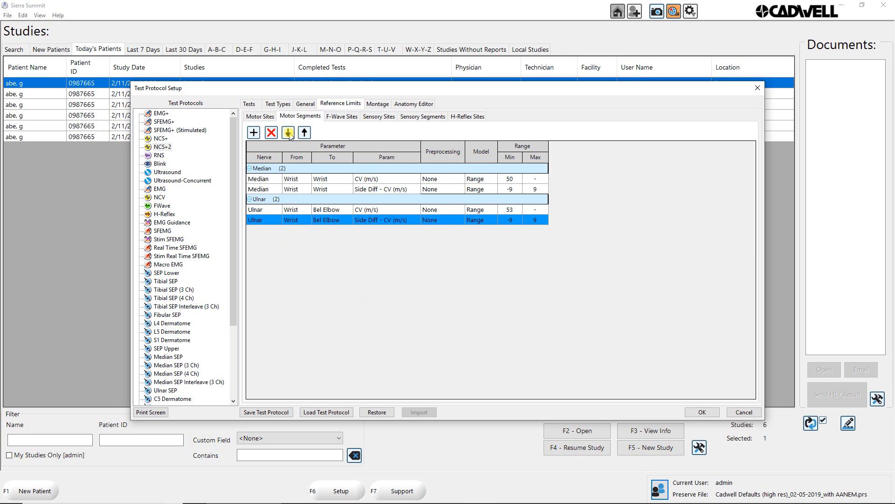
right_click(365, 149)
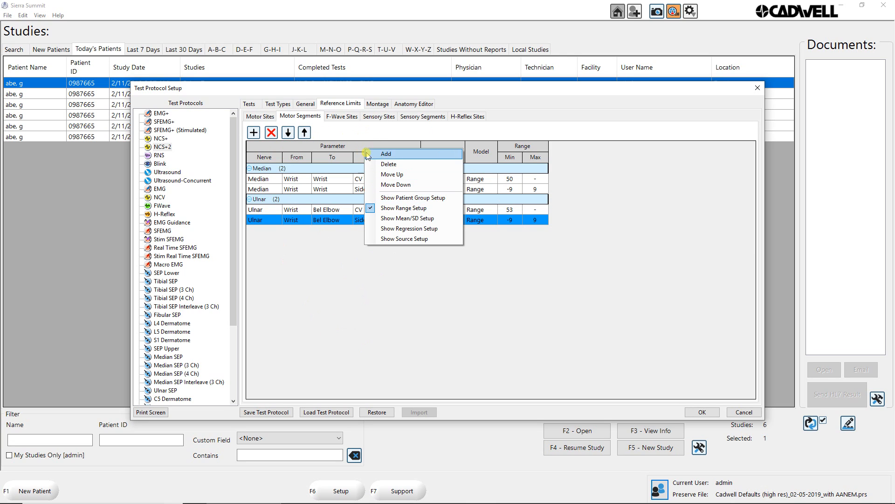
Examine the NCS+ protocol's Motor Sites reference limits, including patient groups, ranges and sources, and check which setup columns are shown.
left_click(162, 138)
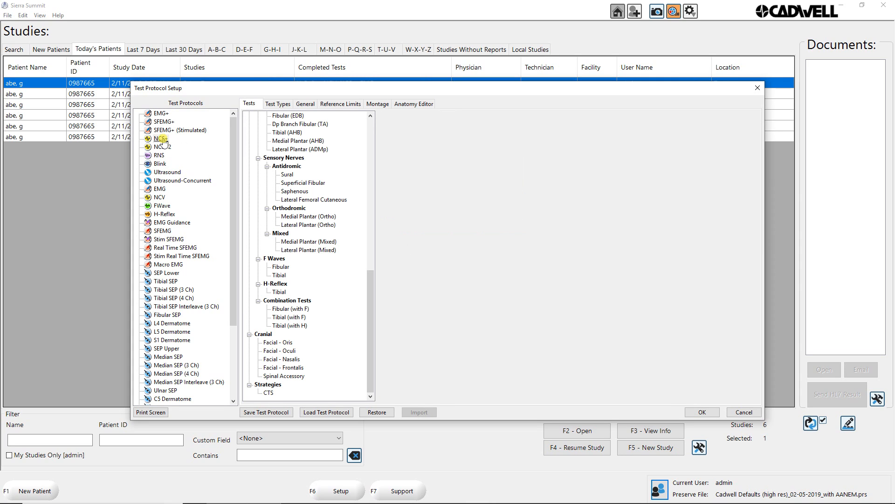
left_click(338, 105)
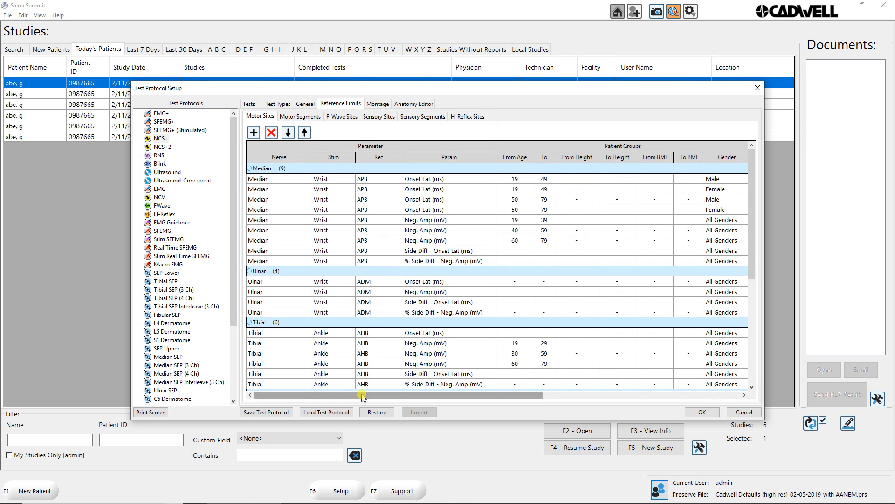
left_click_drag(361, 396, 591, 398)
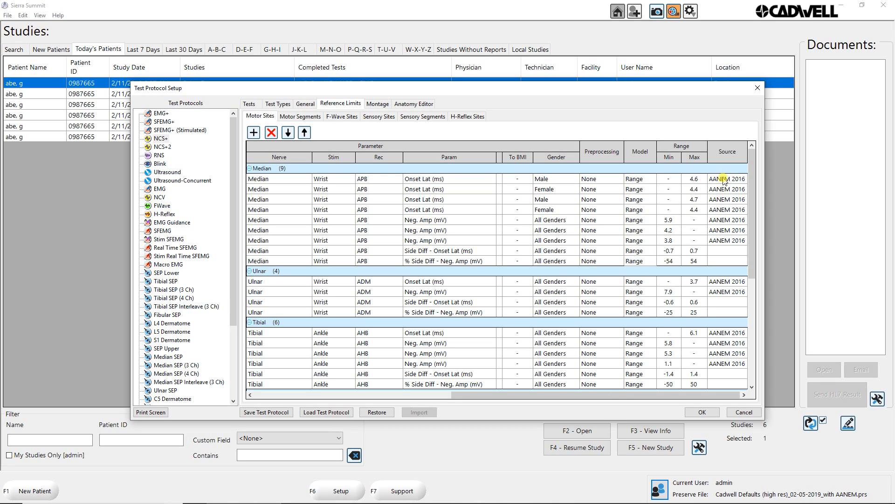
left_click_drag(601, 396, 361, 403)
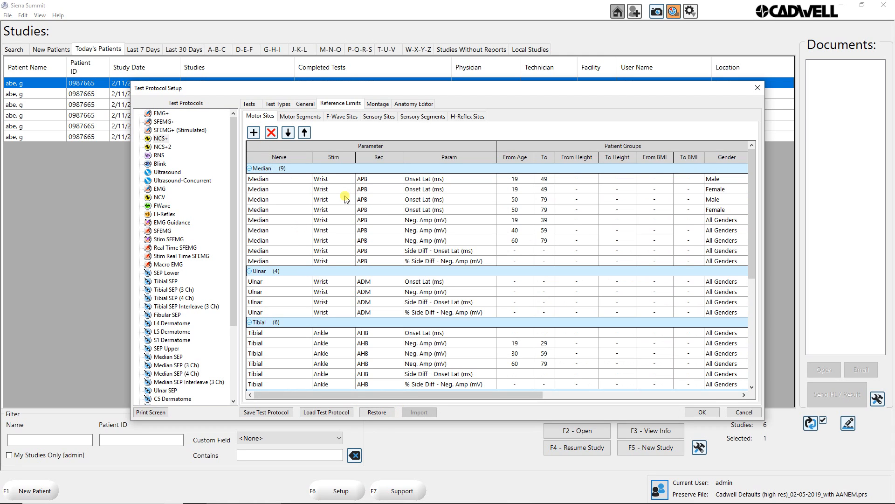
right_click(518, 145)
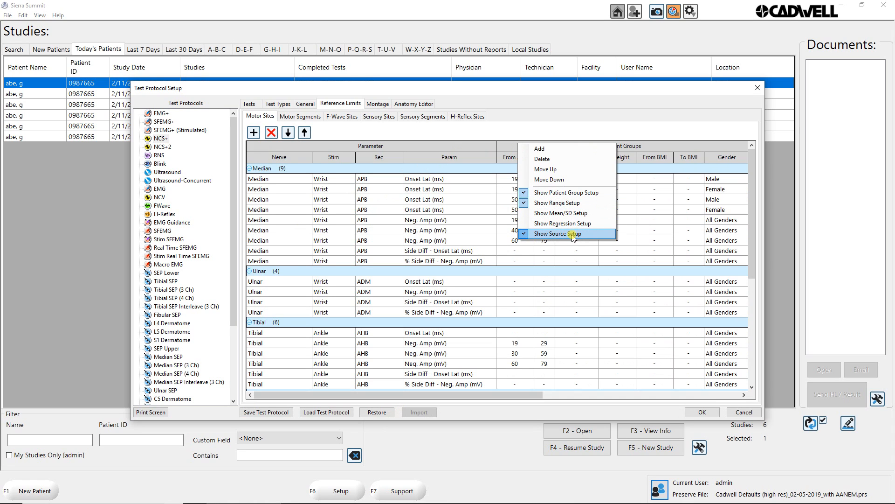
Compare the age and gender groups of the NCS+ Motor Sites limits with their minimum, maximum and source entries.
left_click(472, 395)
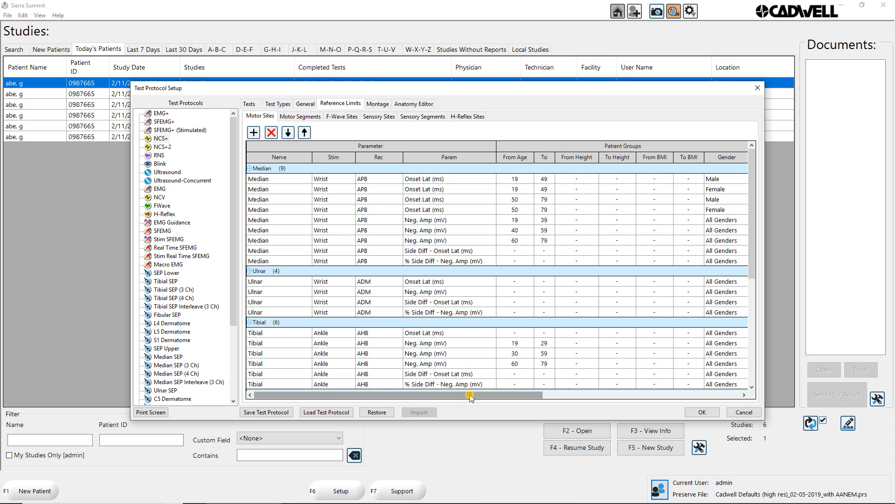
left_click_drag(470, 396, 475, 396)
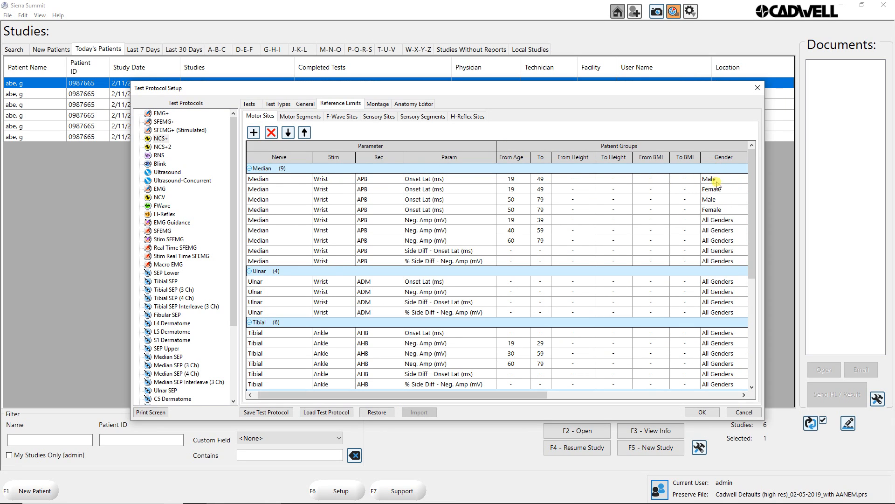
left_click_drag(492, 396, 710, 398)
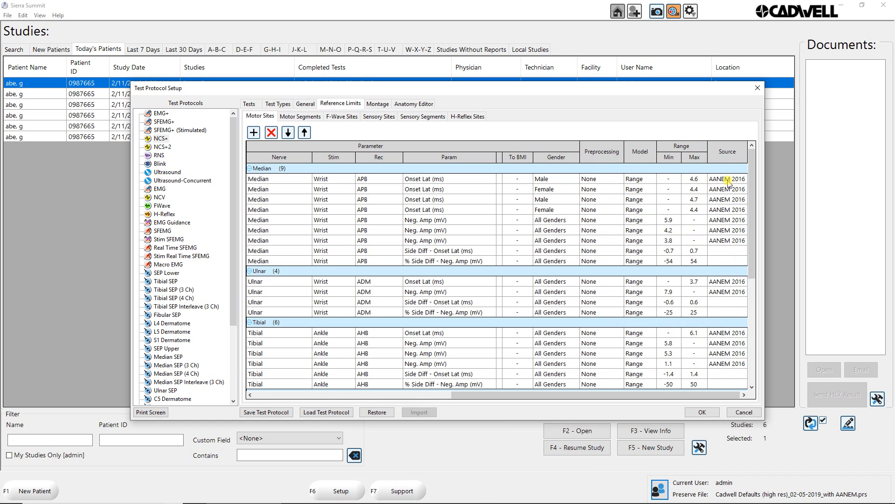
left_click_drag(565, 394, 348, 411)
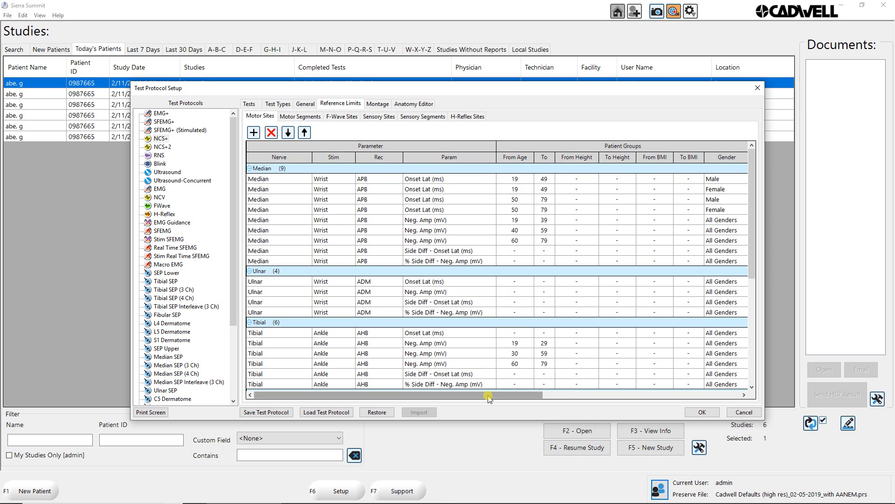
mouse_move(490, 394)
left_mouse_down()
mouse_move(577, 398)
mouse_move(485, 397)
left_mouse_up()
left_click_drag(456, 394, 408, 411)
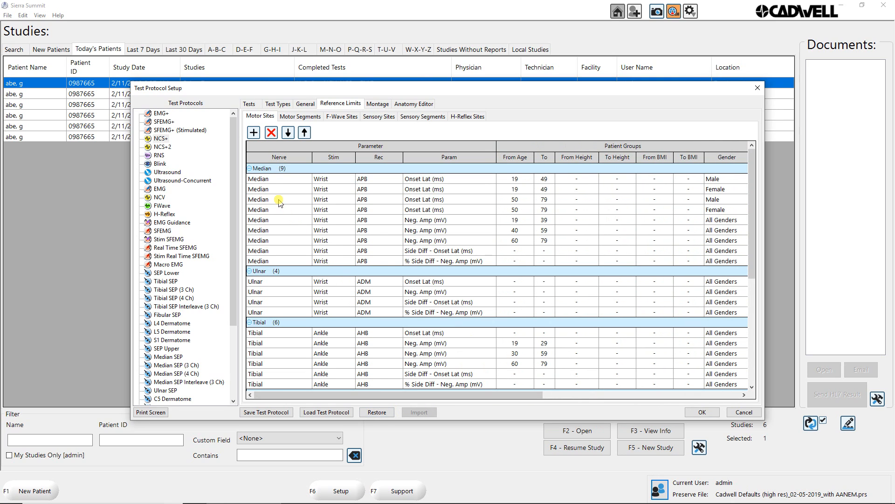
Examine the NCS+ Motor Segments reference limits, including age, height and gender groups, ranges and sources.
left_click(301, 118)
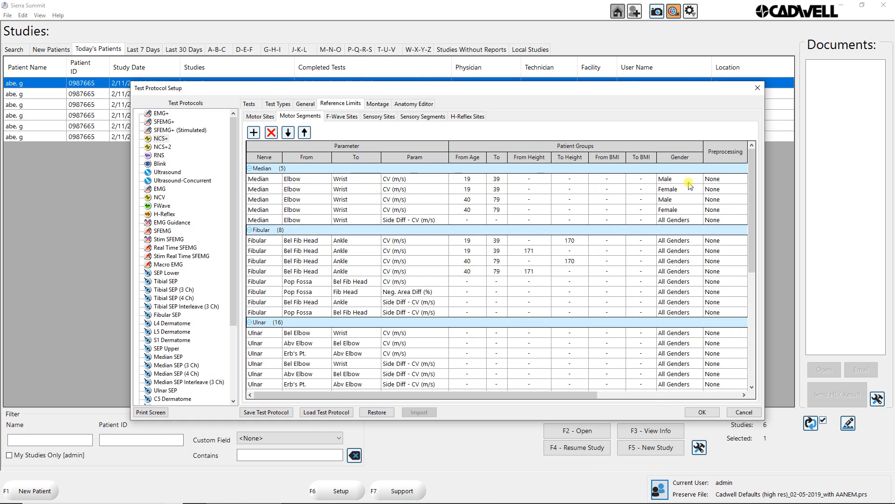
left_click_drag(583, 395, 703, 404)
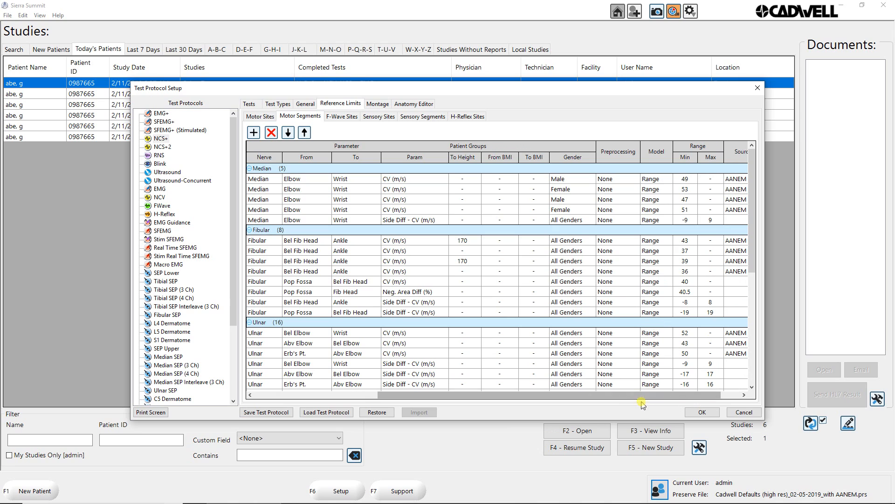
left_click_drag(645, 396, 487, 408)
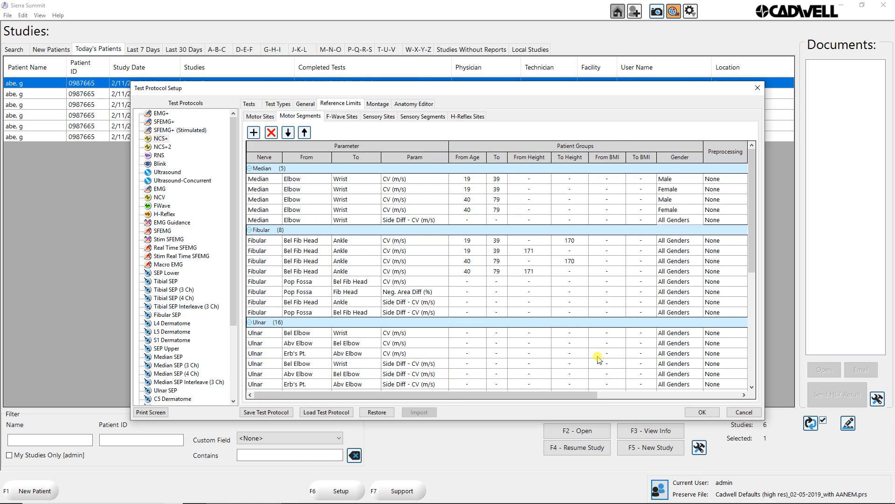
left_click_drag(592, 394, 696, 395)
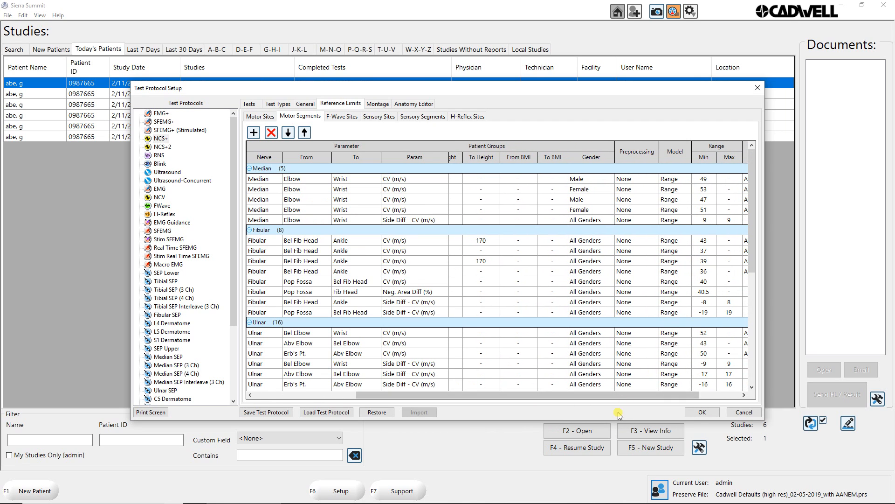
left_click_drag(629, 395, 455, 409)
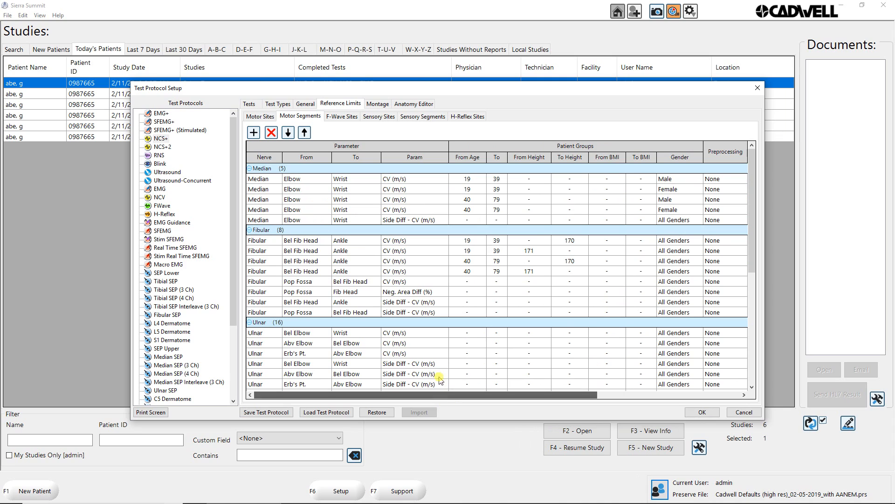
Examine the NCS+ Sensory Sites reference limits, including age and BMI groups, ranges and sources.
left_click(375, 117)
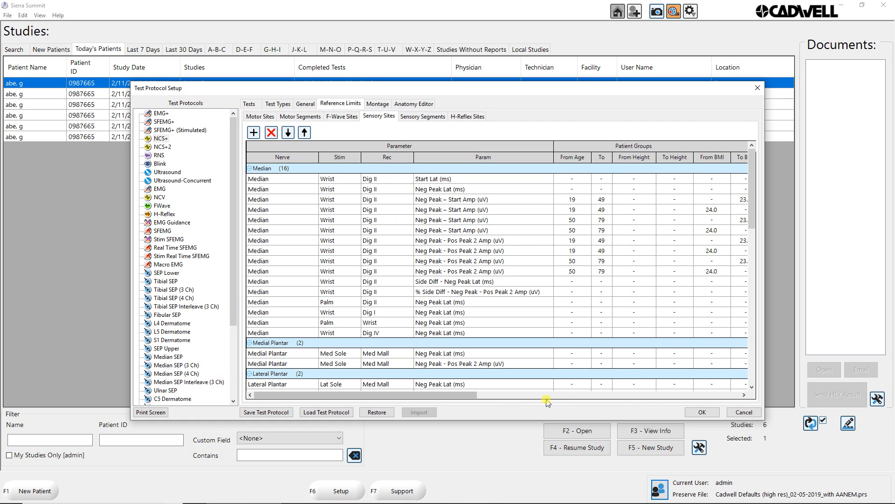
left_click_drag(456, 396, 465, 395)
left_click_drag(493, 397, 335, 419)
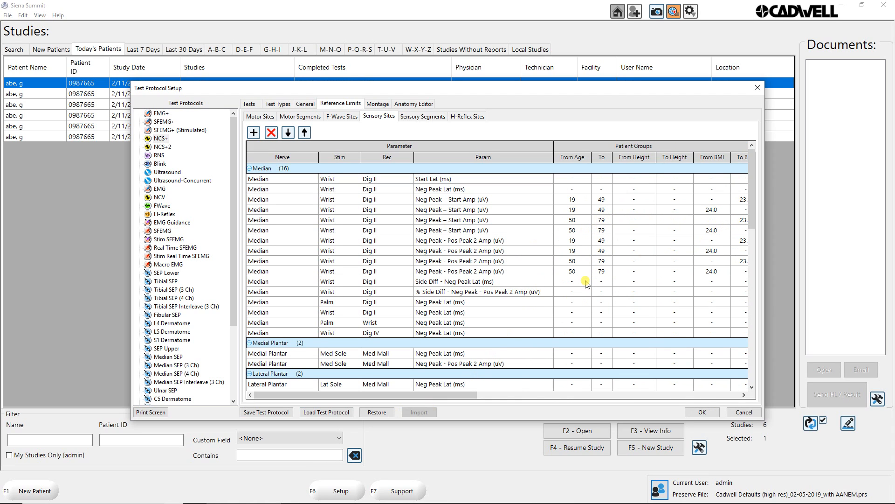
left_click_drag(477, 392, 735, 404)
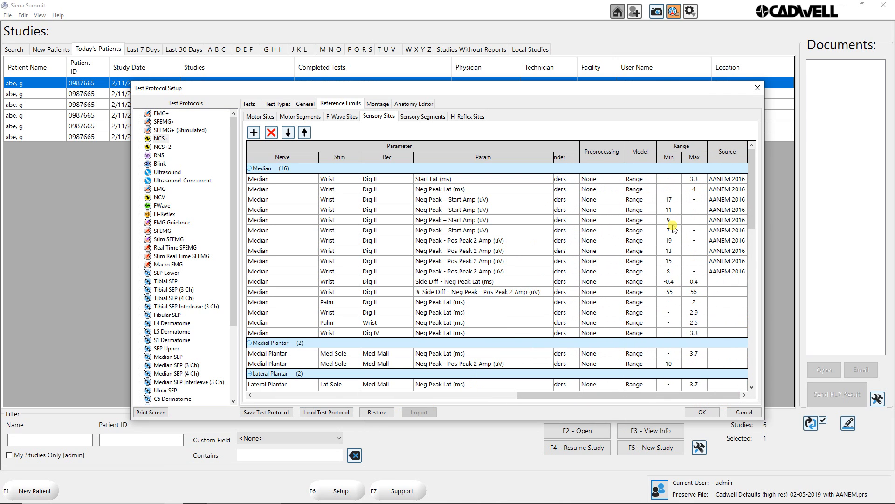
left_click_drag(648, 395, 357, 395)
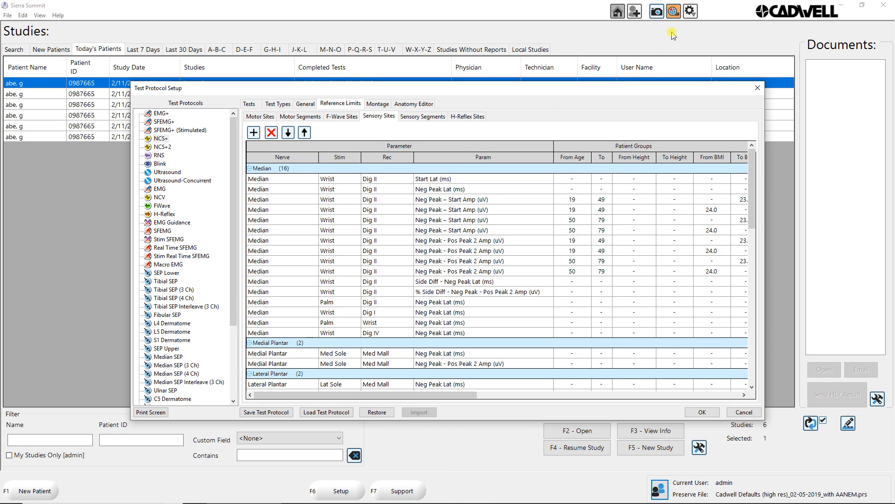
left_click(673, 12)
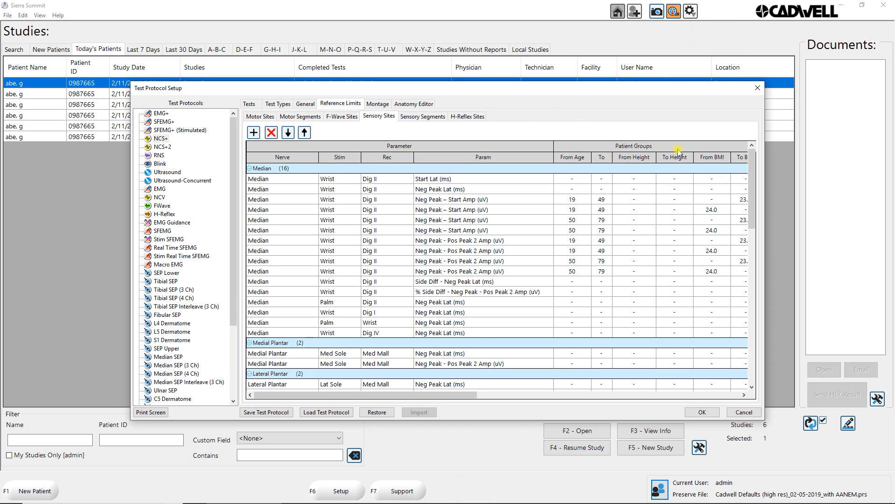